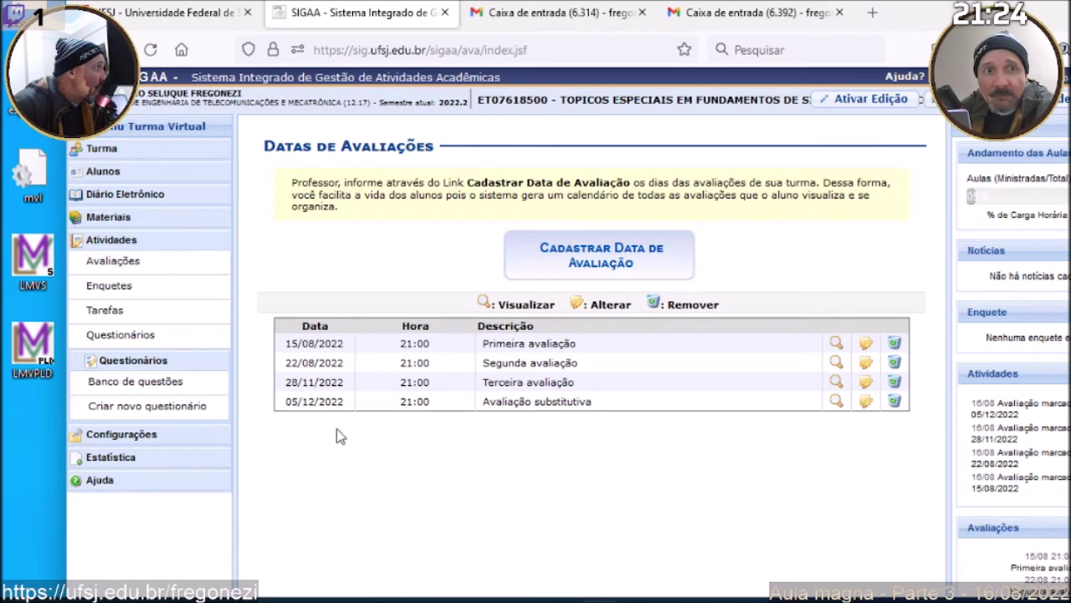
Review the registered assessment dates of the ET07618500 class, starting with the first two rows of the table.
left_click_drag(290, 346, 346, 369)
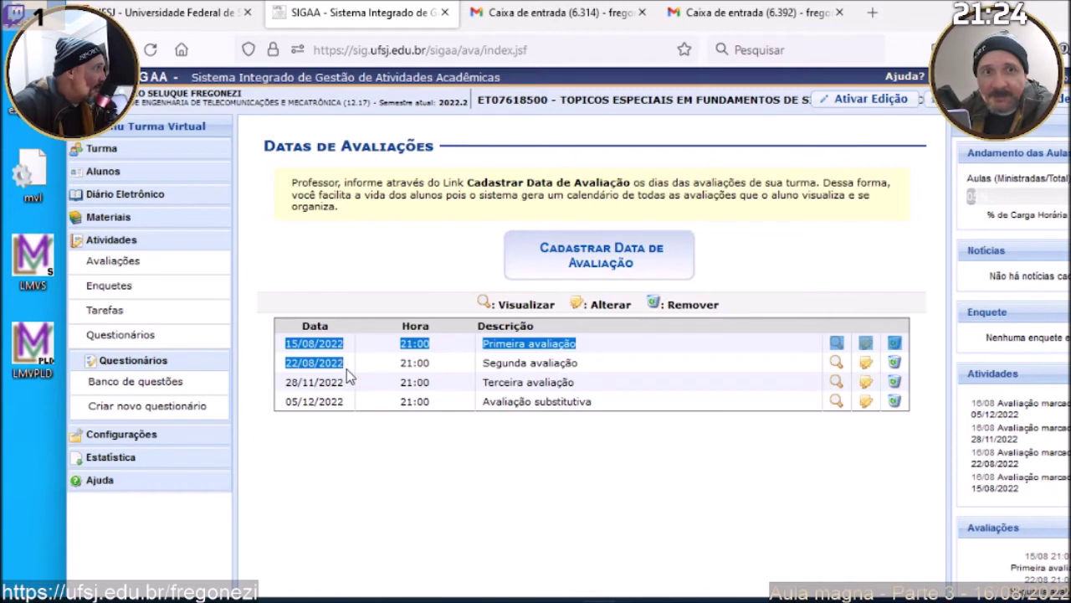
left_click(361, 476)
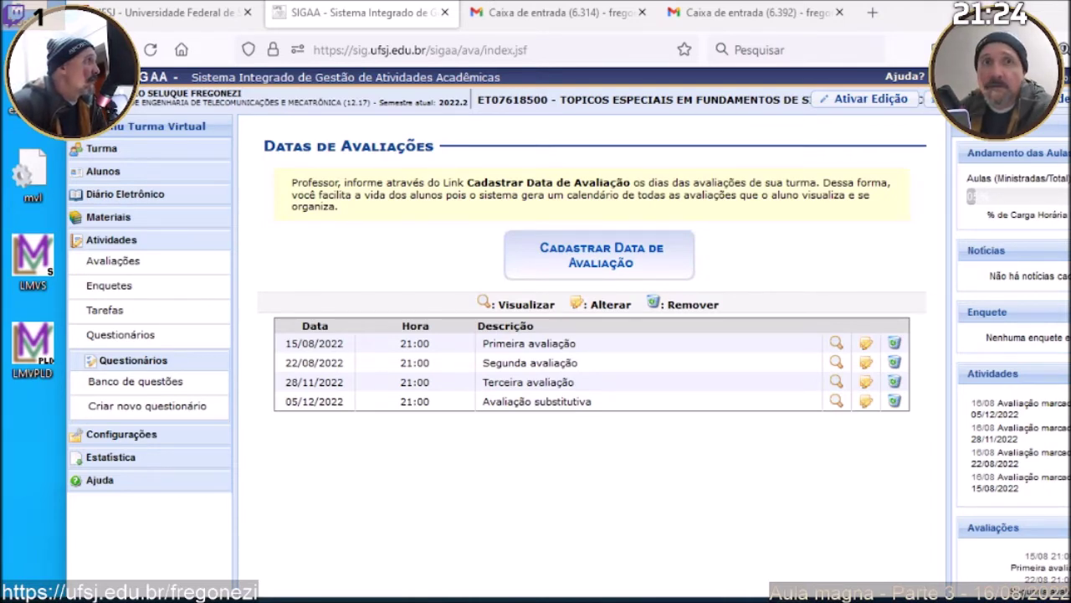
key("super+d")
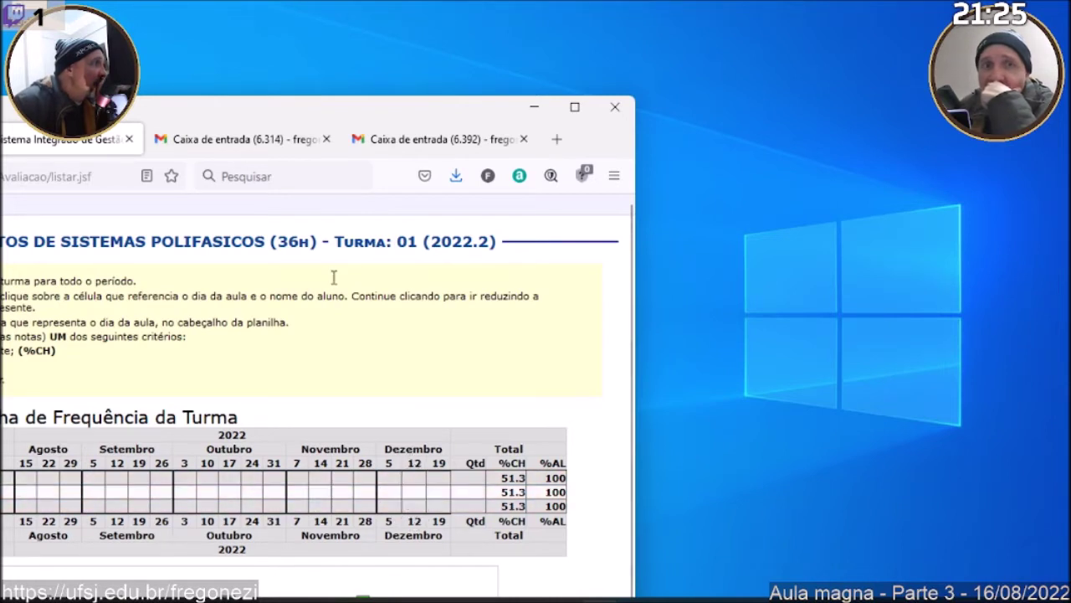
Move the browser window with the class attendance sheet toward the adjacent monitor, out of the desktop area.
left_click_drag(223, 109, 203, 114)
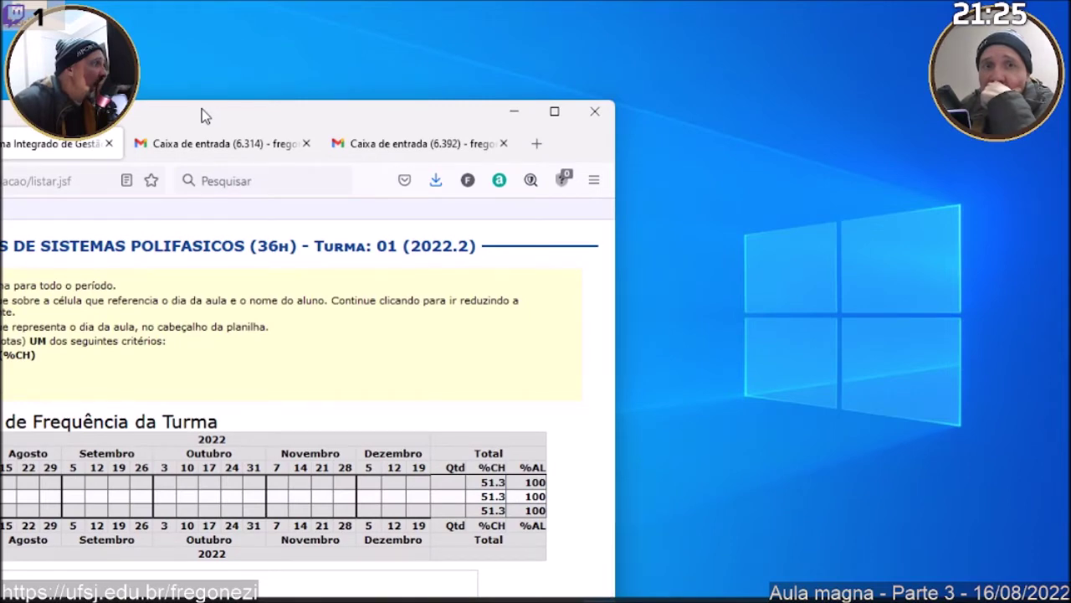
left_click_drag(205, 113, 0, 112)
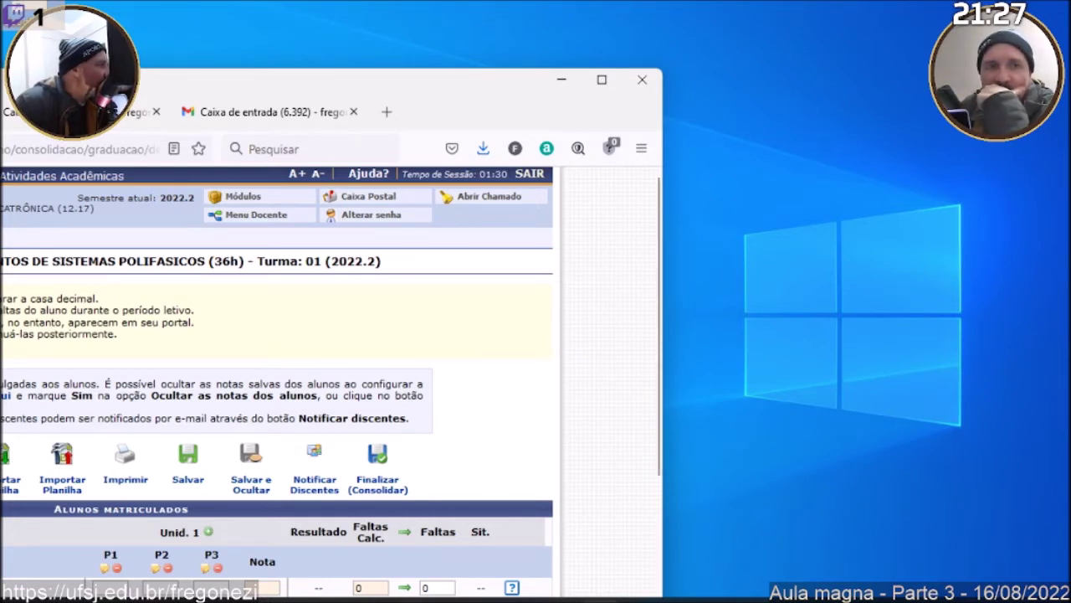
Enter a grade of 10.0 for P1, P2 and P3 in the first enrolled student's row.
left_click(115, 589)
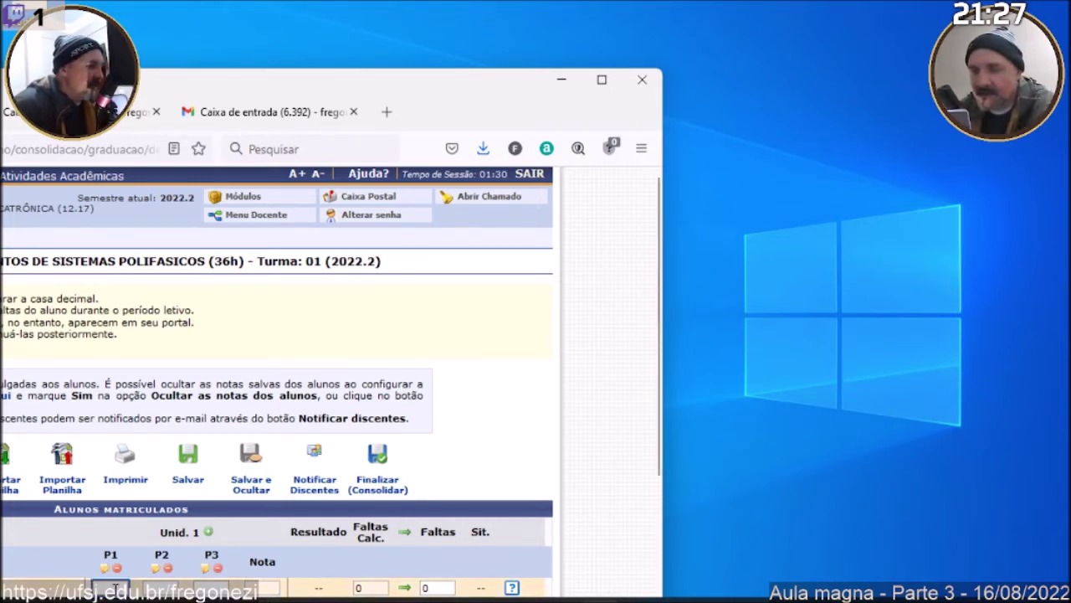
type("100")
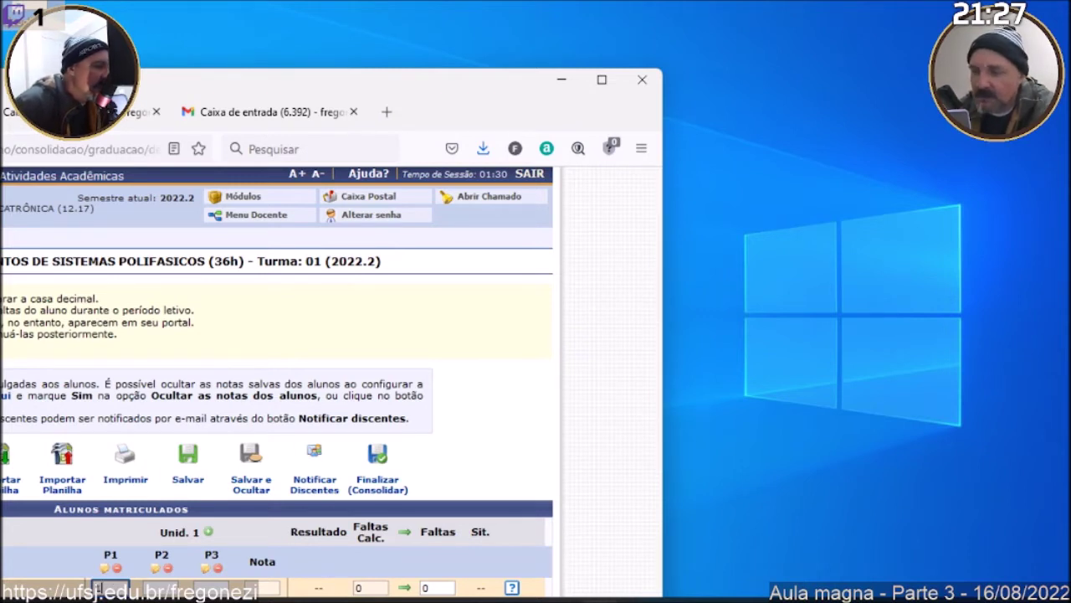
left_click(159, 586)
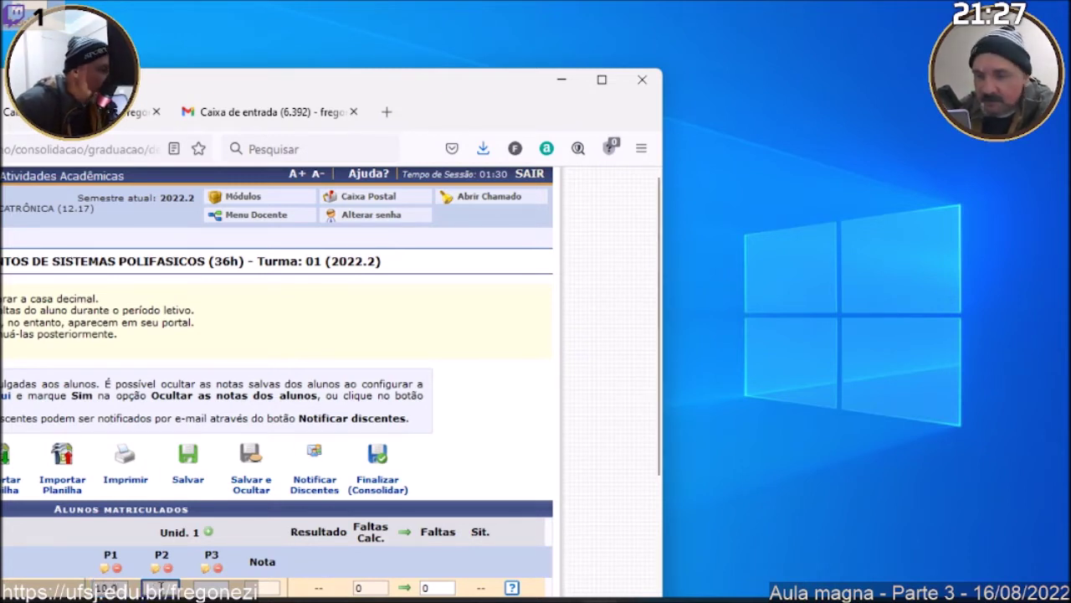
type("100")
left_click(210, 585)
type("100")
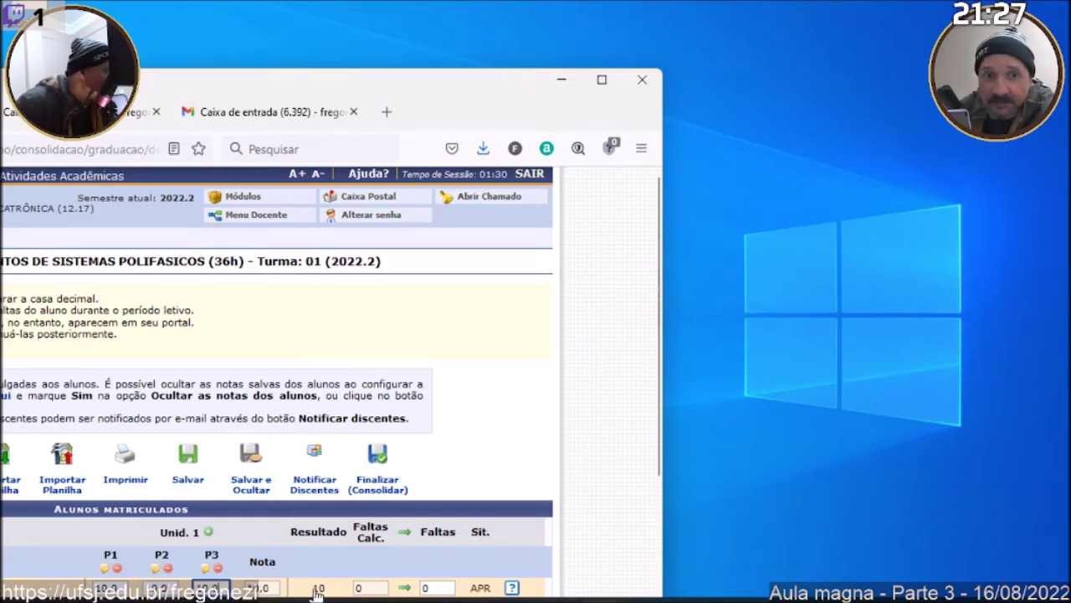
Set the first enrolled student's P3 grade to 0 and recalculate the Nota.
double_click(266, 587)
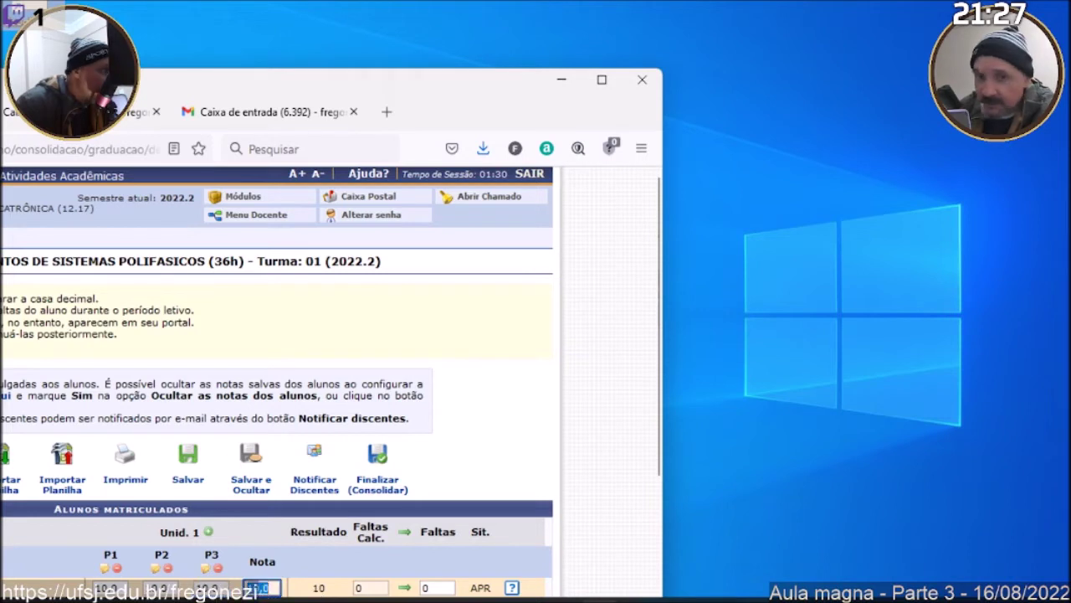
left_click(219, 587)
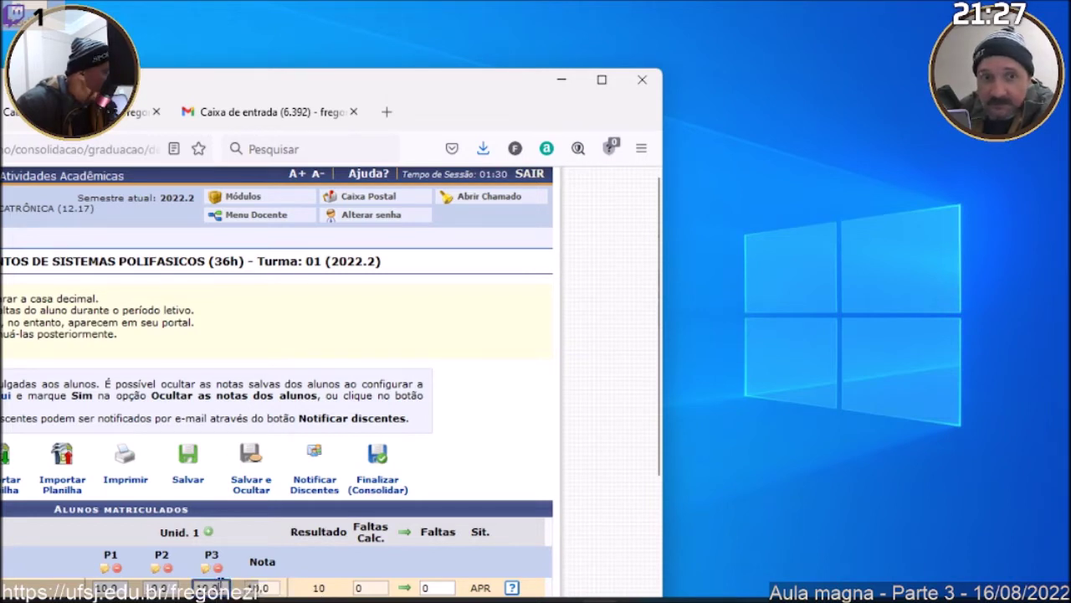
double_click(219, 587)
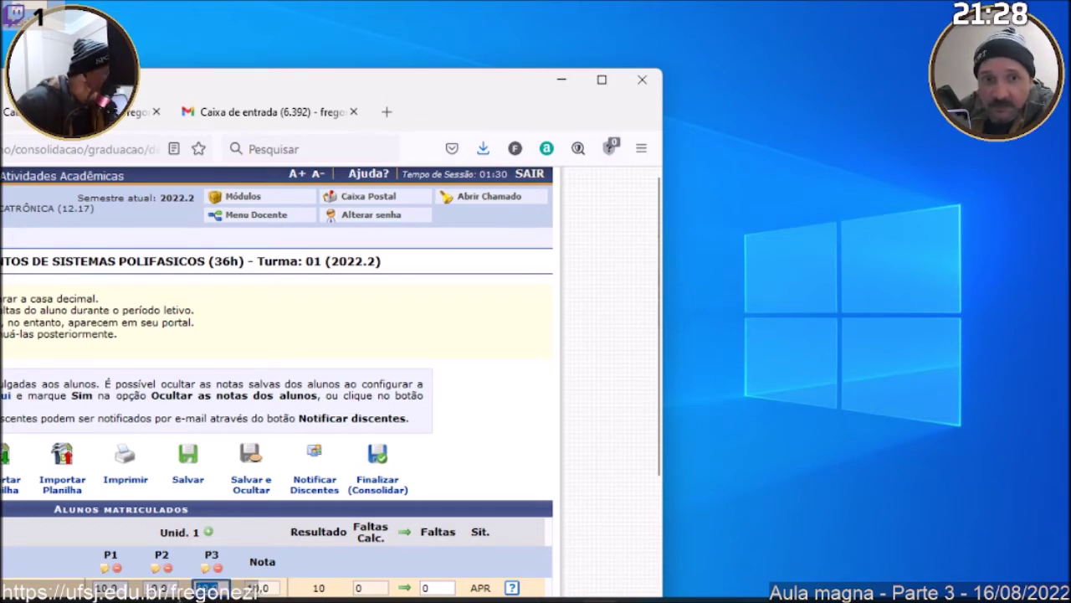
type("0")
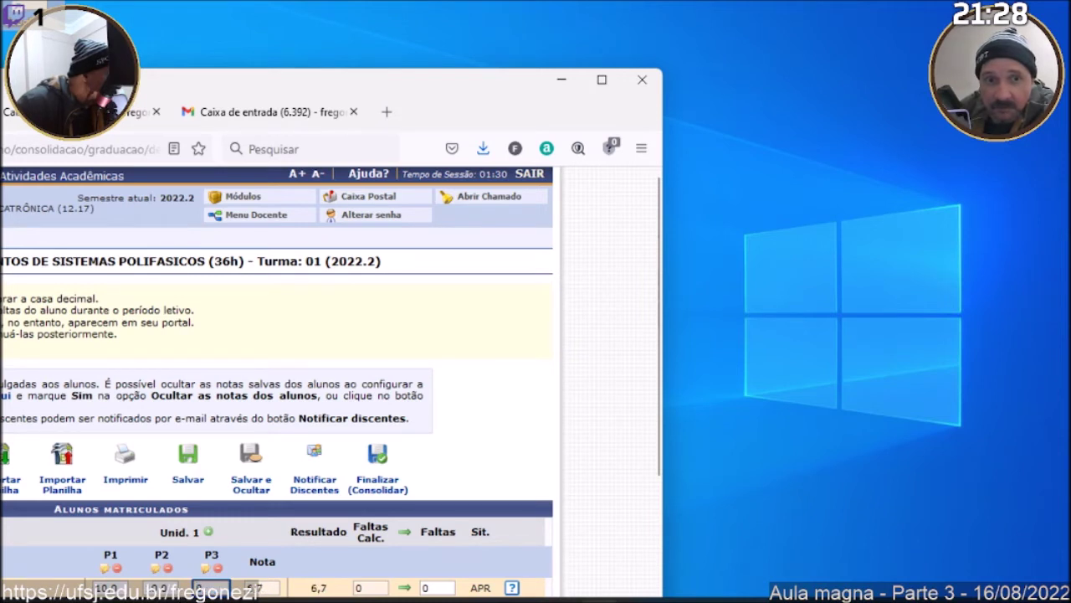
key("Tab")
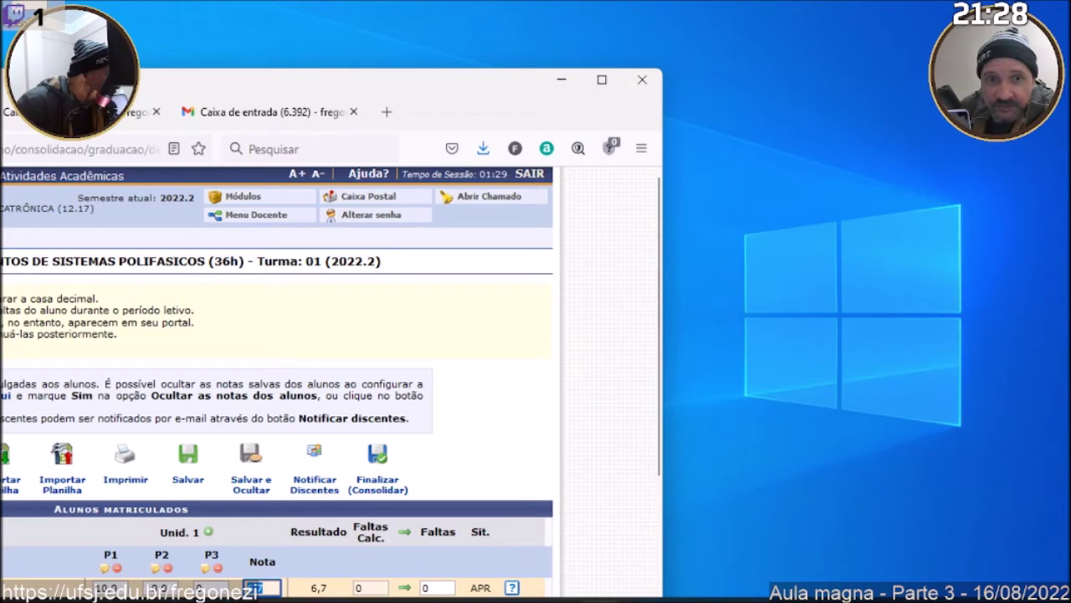
left_click(211, 588)
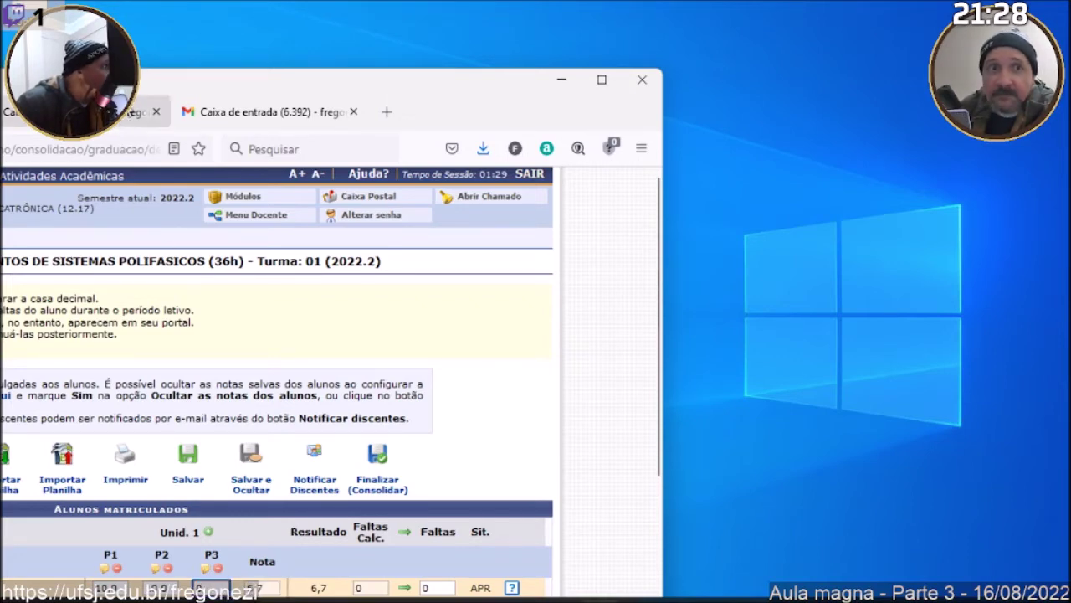
Return to the SISTEMAS DIGITAIS virtual class and open its Avaliações list under Atividades.
key("super+d")
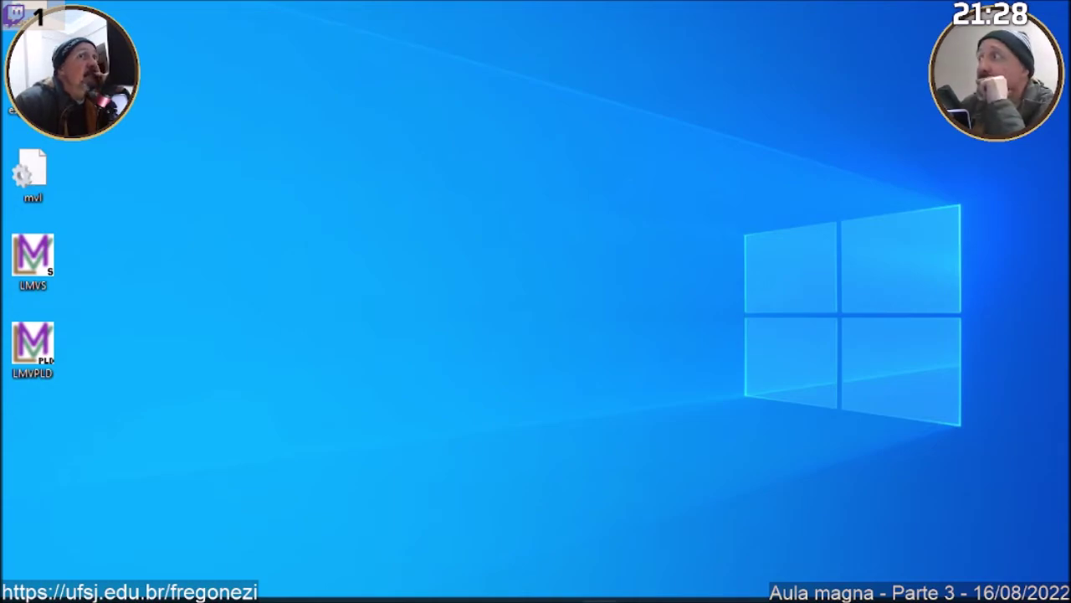
key("alt+Tab")
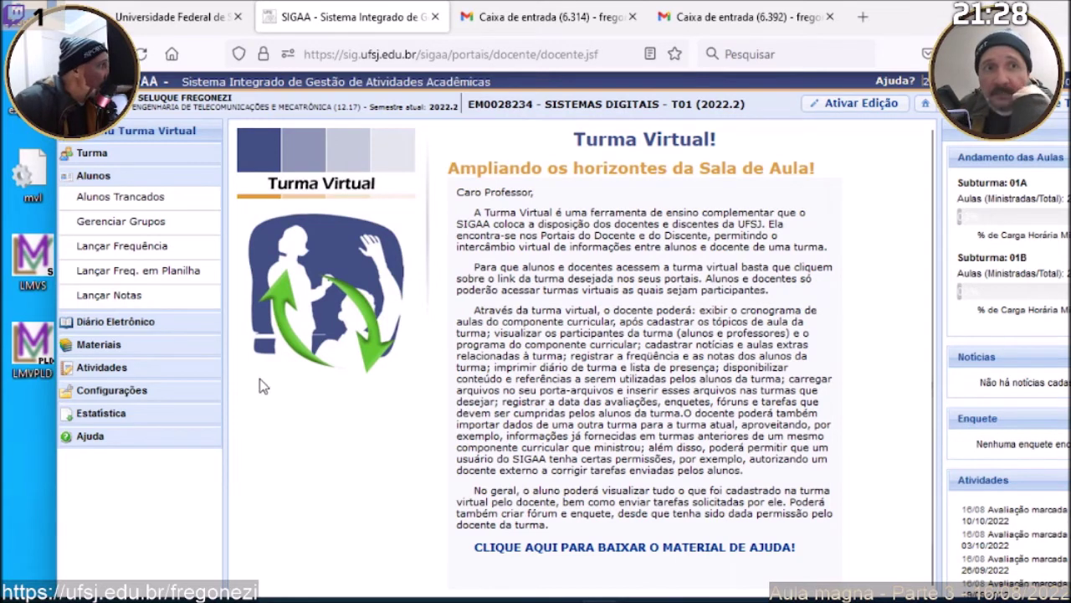
left_click(99, 369)
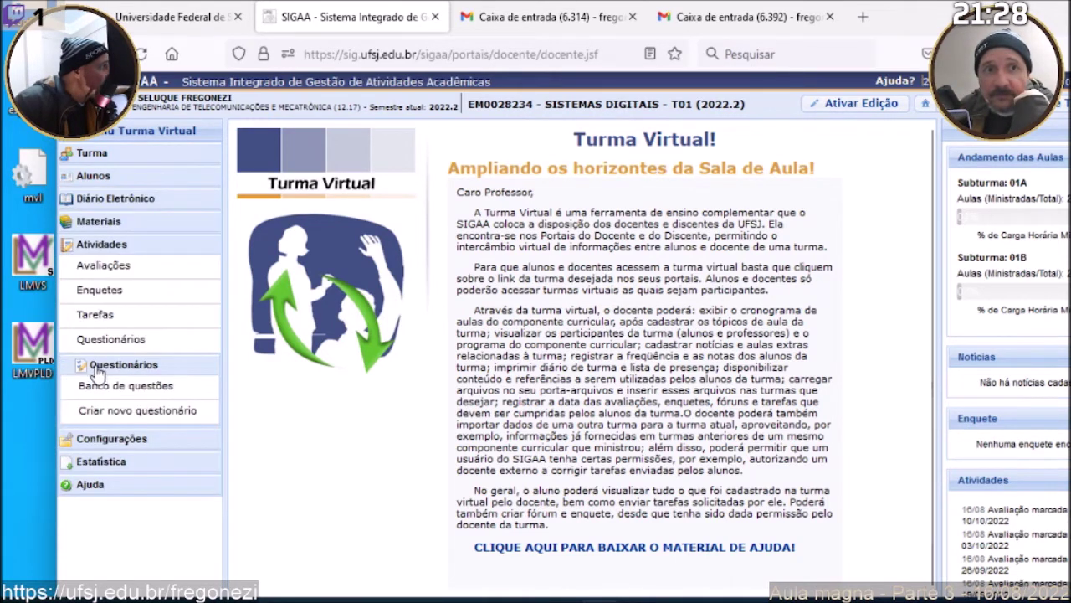
left_click(103, 274)
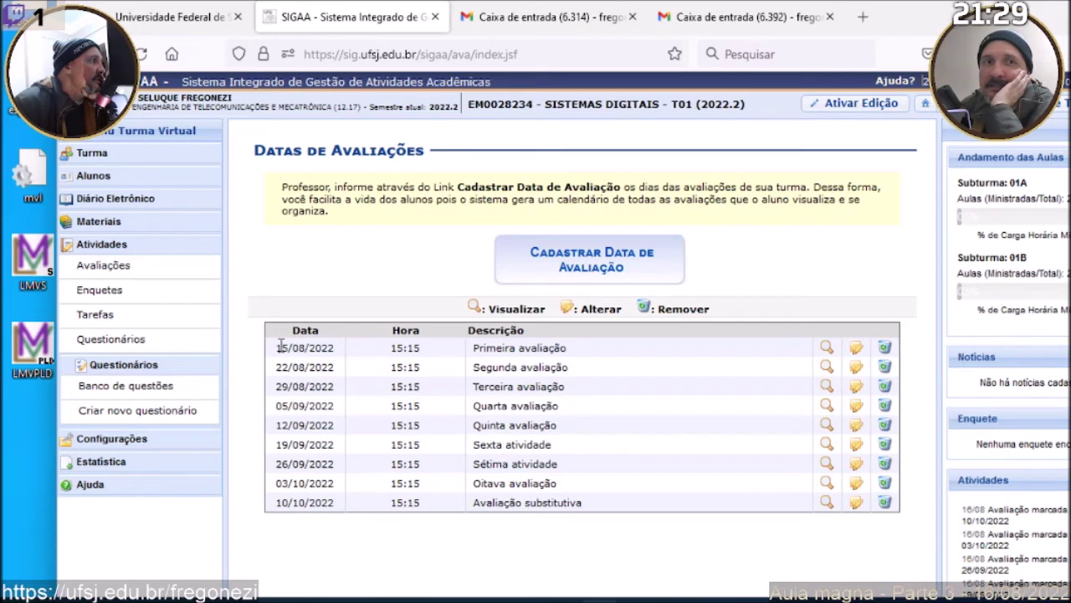
Examine the dates, times and descriptions of all assessments registered for SISTEMAS DIGITAIS, from the Primeira avaliação to the Avaliação substitutiva.
left_click_drag(278, 345, 869, 511)
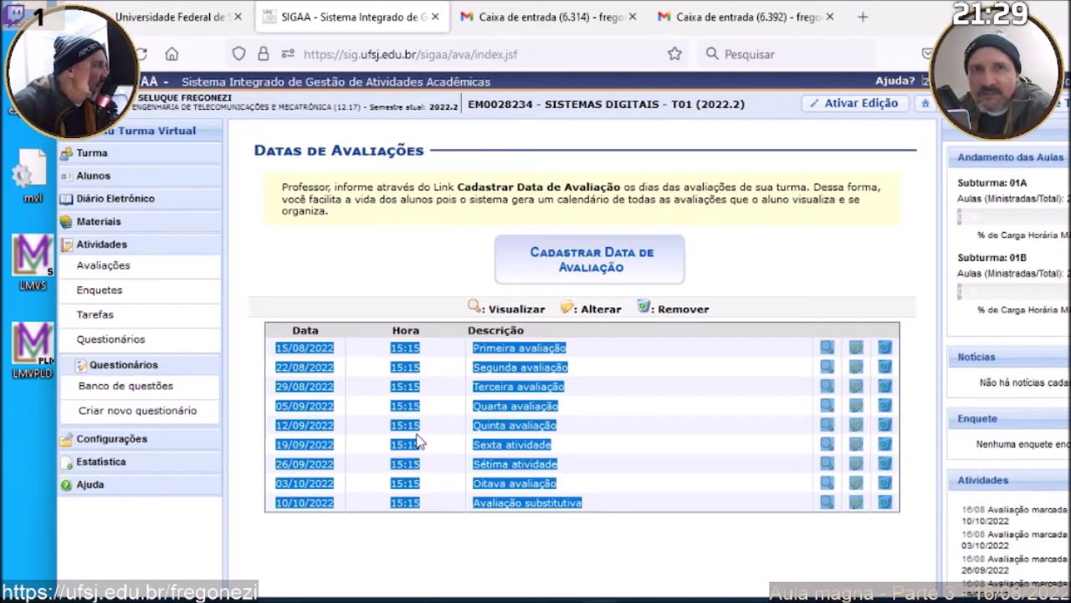
left_click(309, 365)
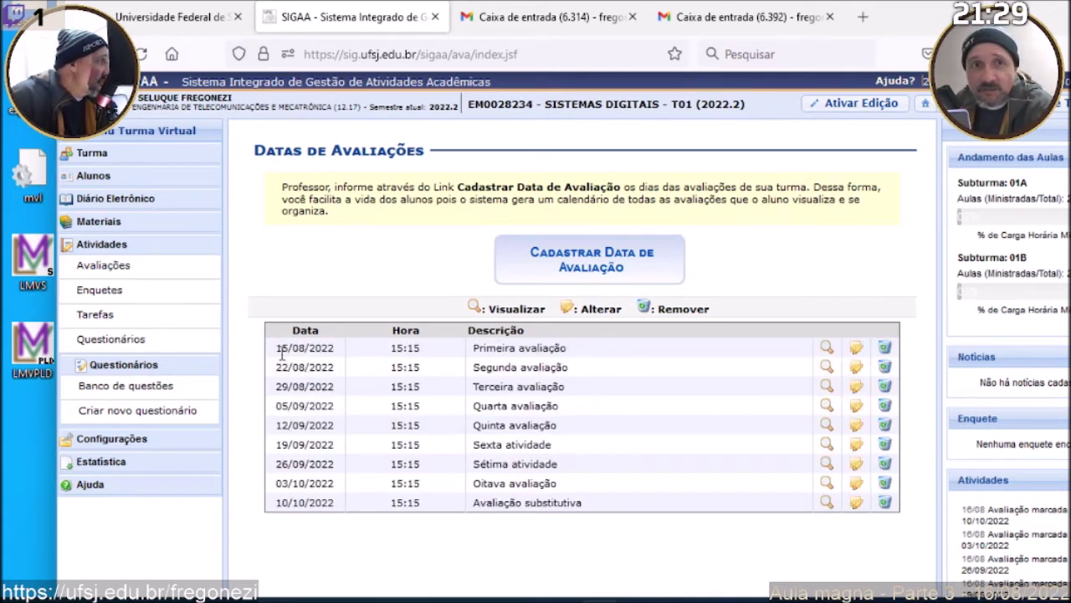
left_click_drag(310, 449, 421, 366)
left_click(466, 368)
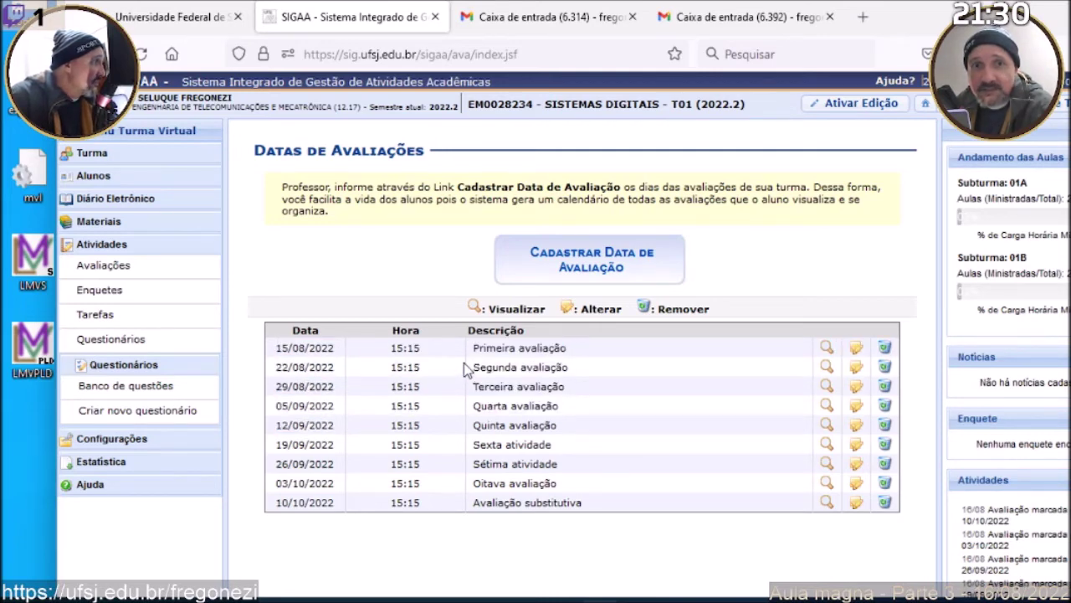
left_click_drag(337, 347, 279, 344)
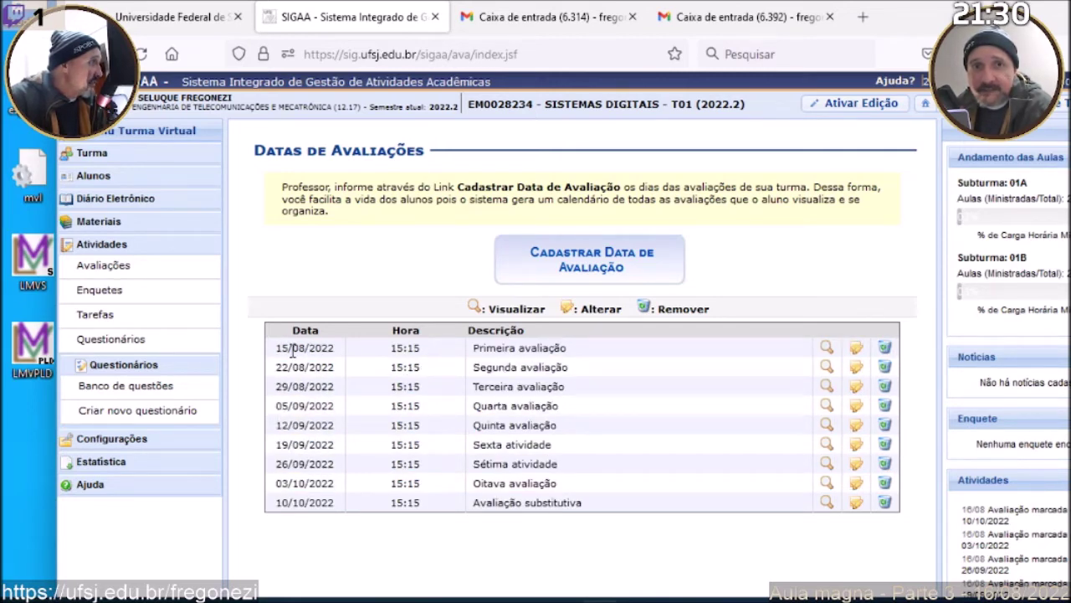
left_click_drag(282, 348, 360, 503)
left_click(504, 330)
mouse_move(476, 348)
left_mouse_down()
mouse_move(556, 481)
mouse_move(590, 507)
mouse_move(471, 392)
mouse_move(470, 350)
left_mouse_up()
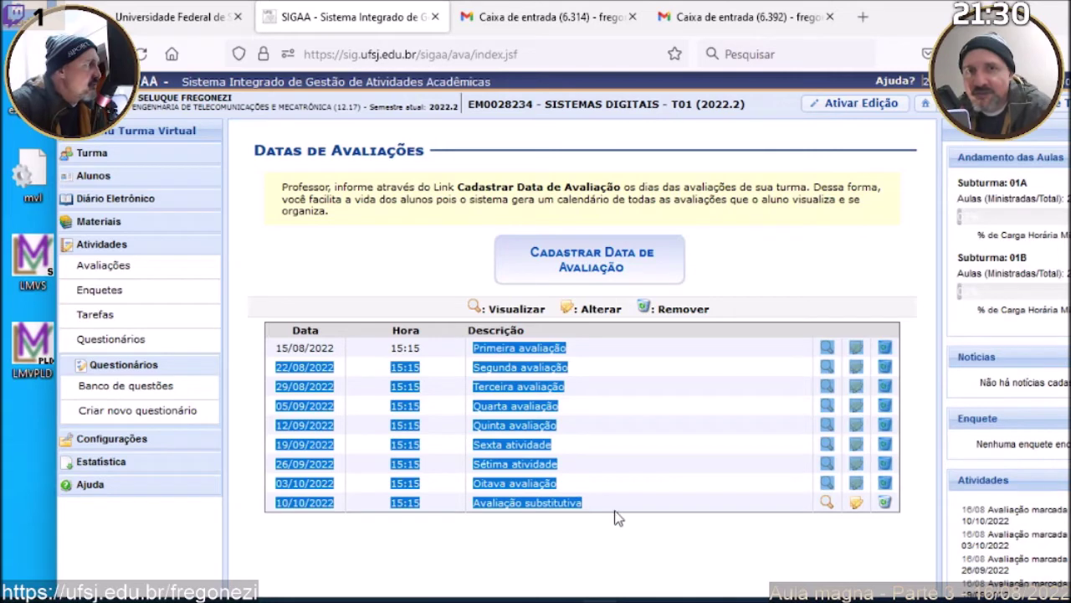
left_click(581, 502)
left_click_drag(585, 506, 444, 331)
left_click(456, 513)
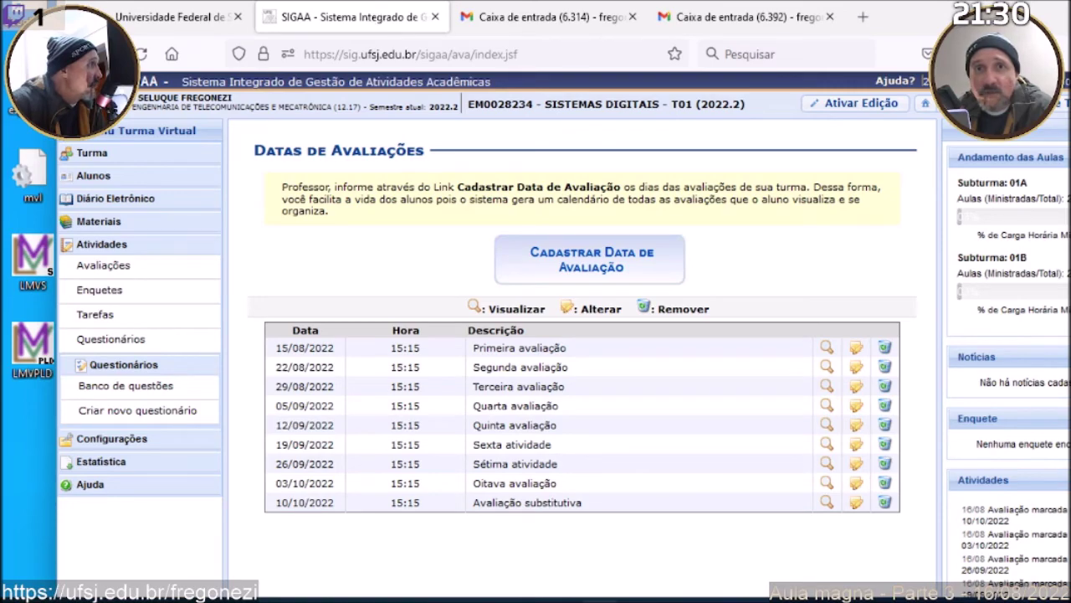
key("super+d")
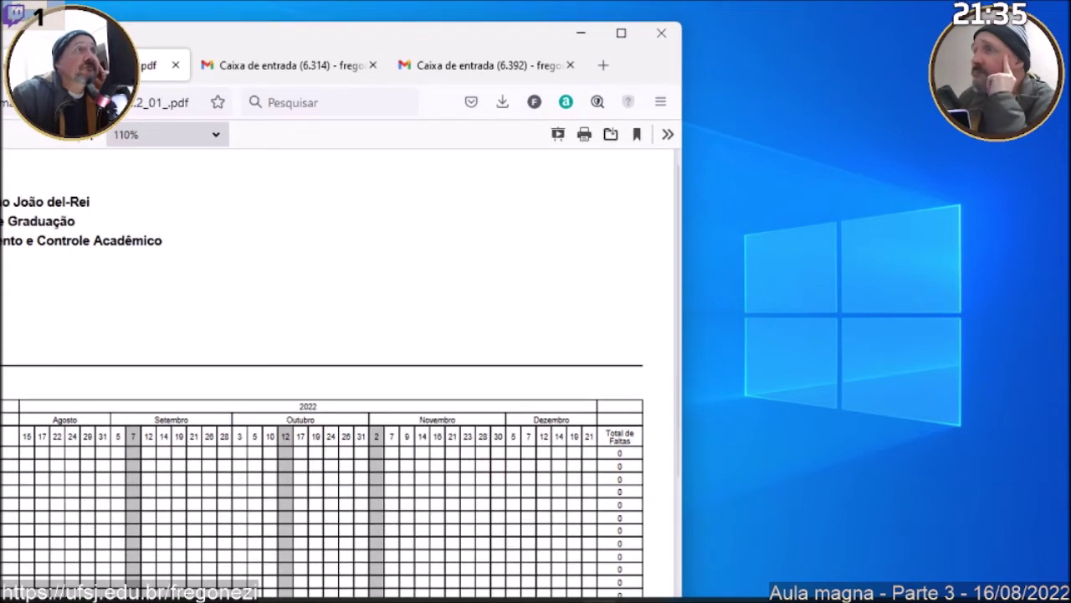
Leave the attendance list PDF and go over the SISTEMAS DIGITAIS assessment schedule again, comparing its dates and descriptions.
key("super+d")
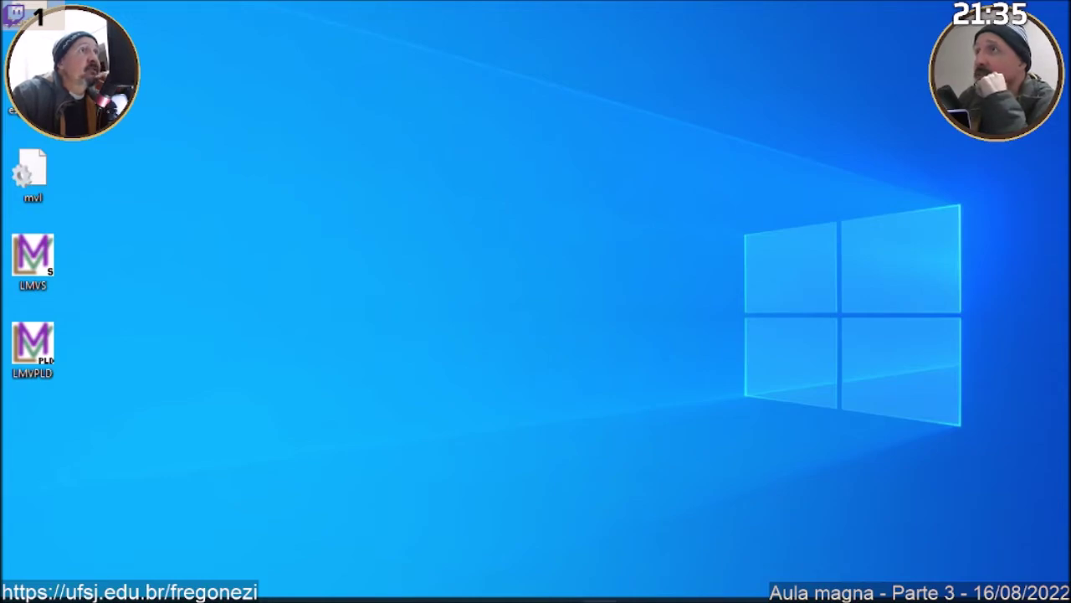
key("alt+Tab")
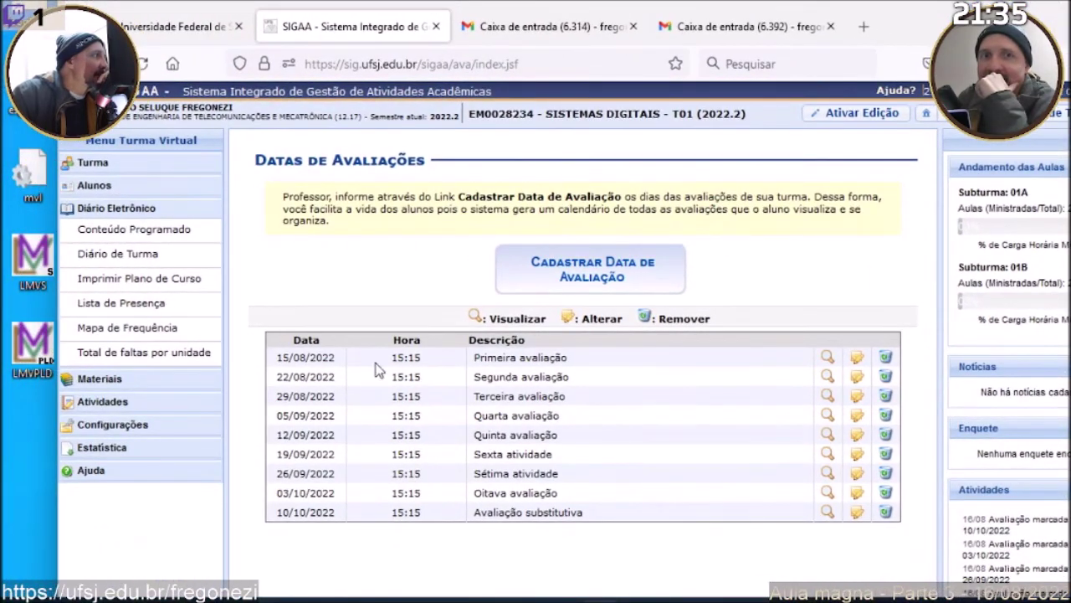
left_click_drag(475, 357, 584, 520)
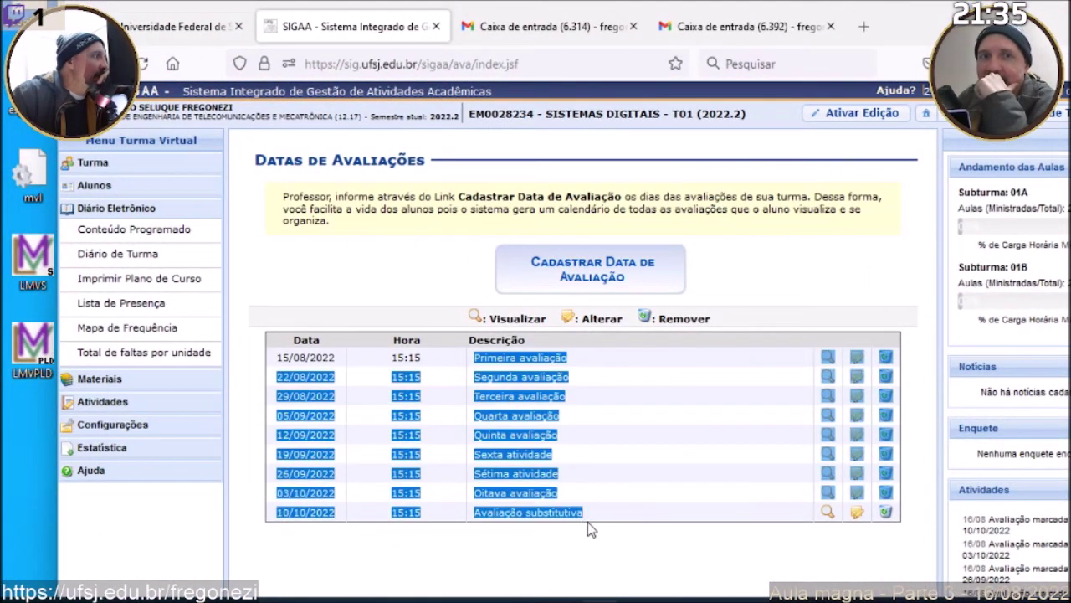
left_click(283, 362)
left_click_drag(278, 355, 327, 449)
left_click(335, 450)
left_click_drag(490, 361, 603, 513)
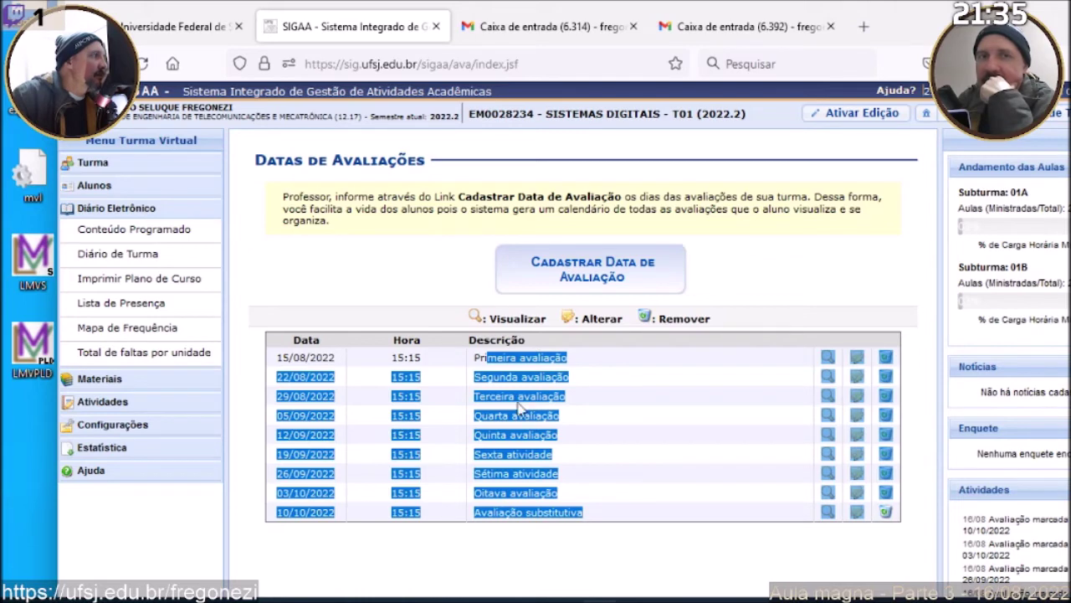
left_click(283, 358, "shift")
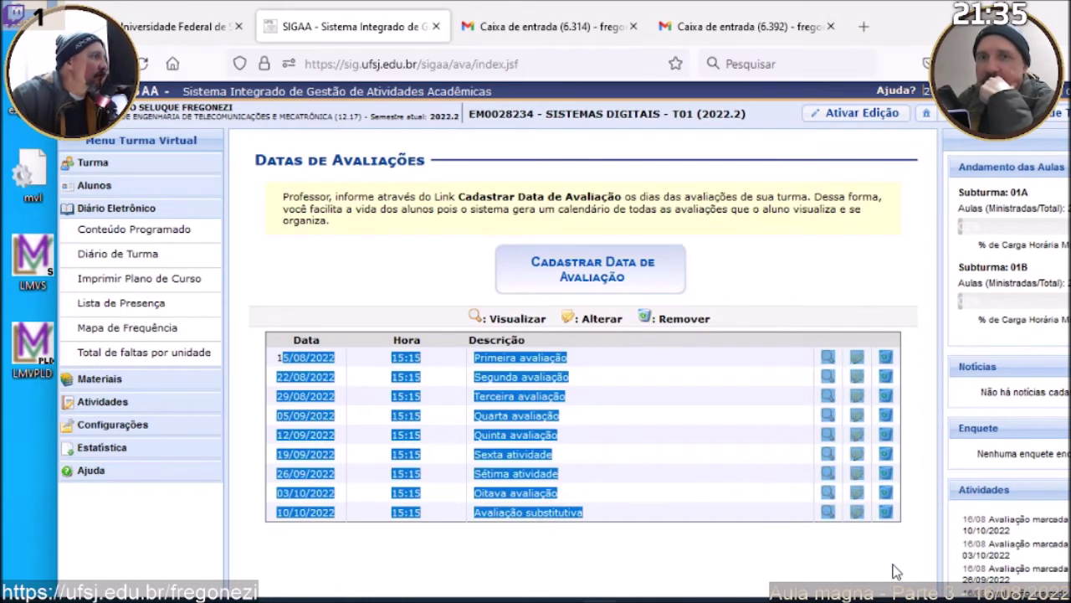
left_click(284, 357)
left_click_drag(284, 356, 329, 471)
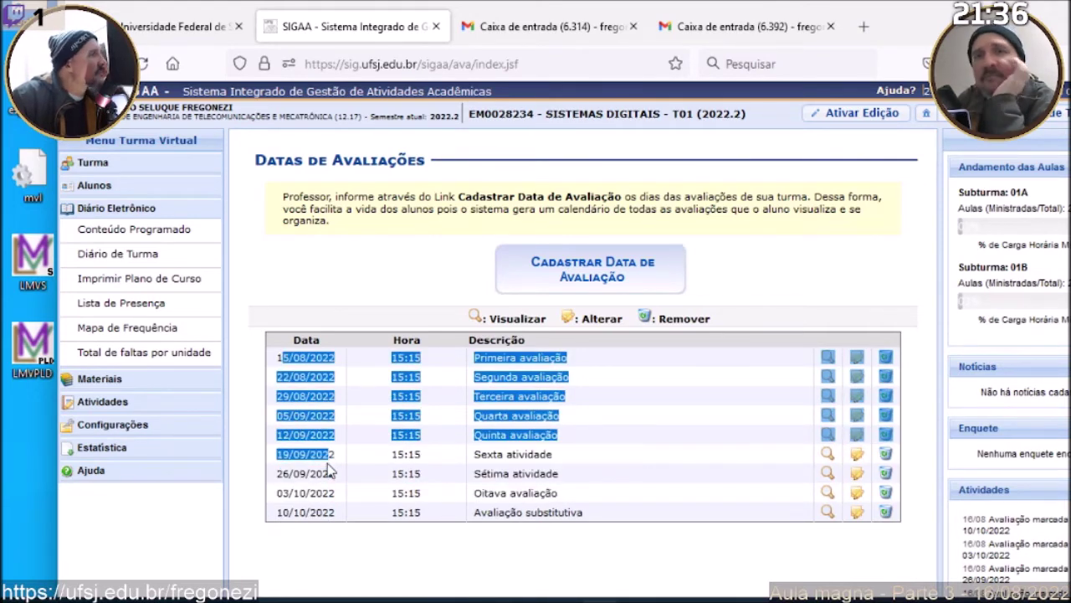
left_click(329, 471)
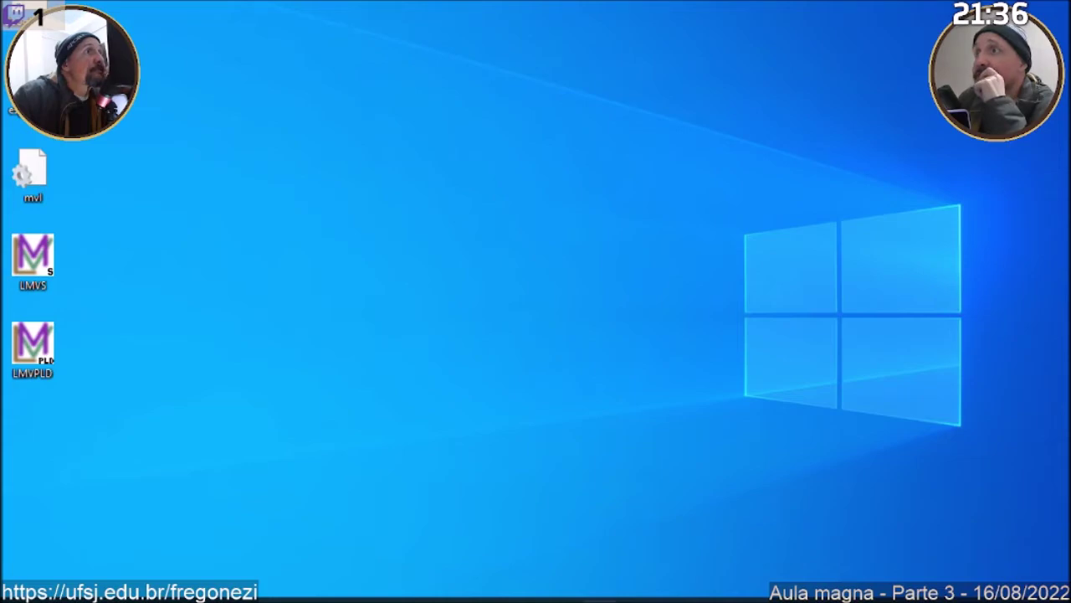
View the sub-class selection page for recording attendance in SISTEMAS DIGITAIS.
key("alt+Tab")
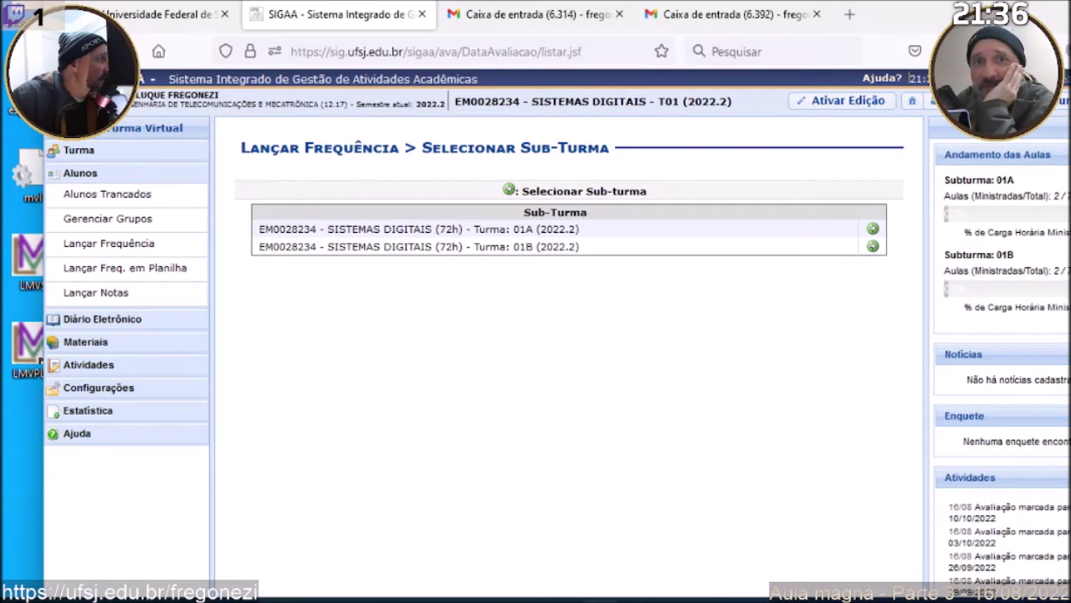
key("super+d")
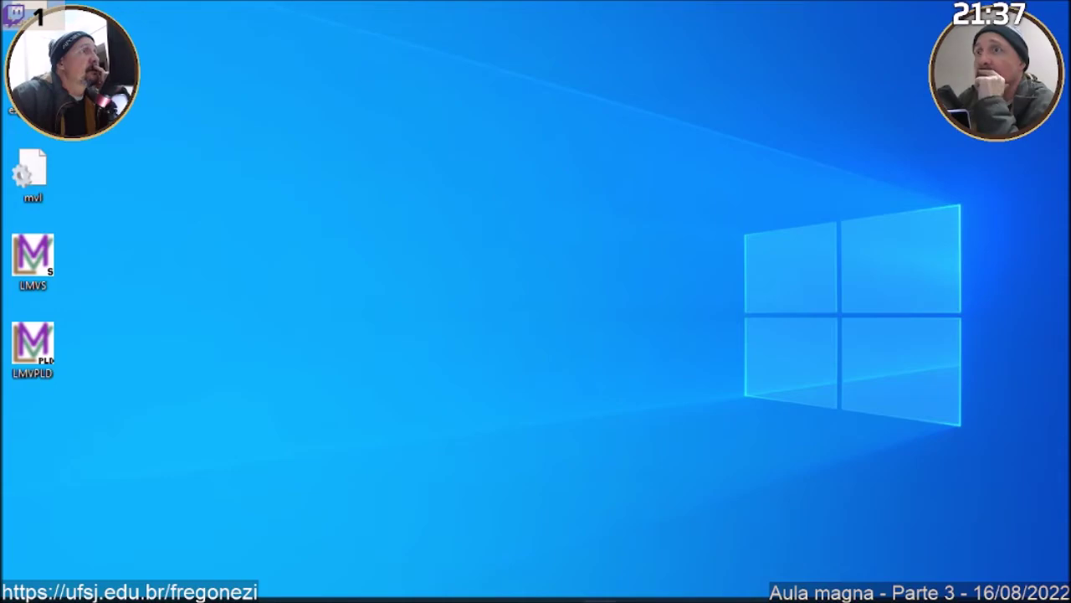
View the attendance calendars of sub-classes 01A and 01B of SISTEMAS DIGITAIS.
key("alt+Tab")
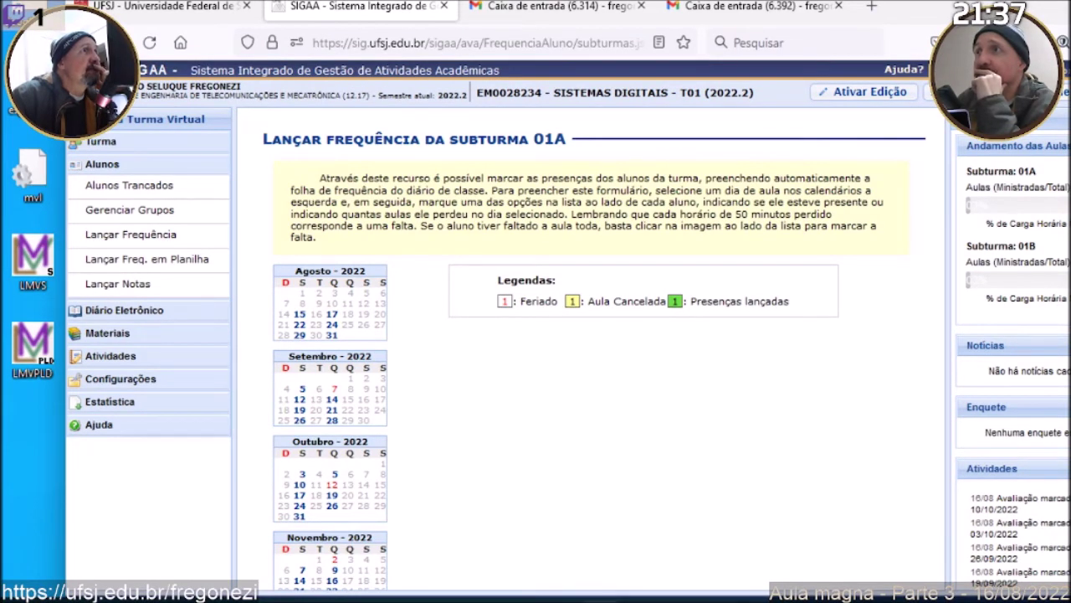
key("super+d")
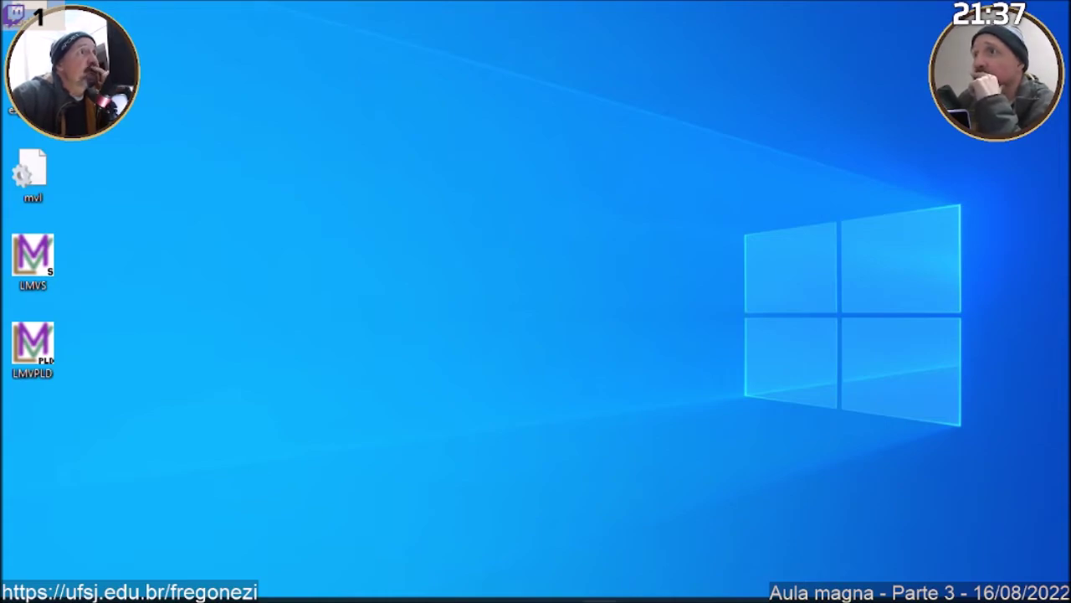
key("alt+Tab")
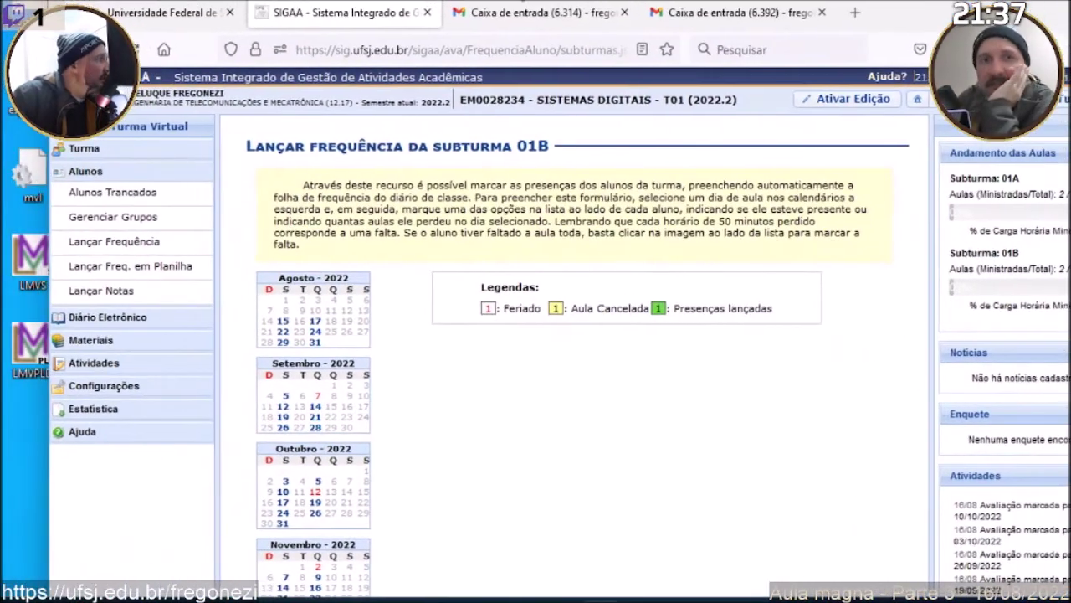
key("super+d")
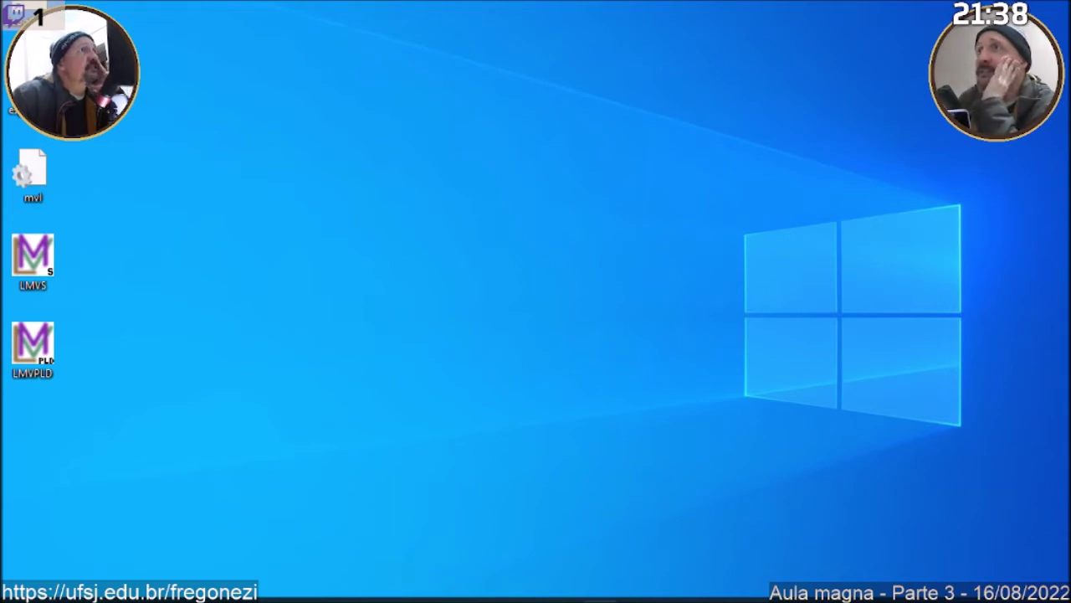
Bring the grade columns of SISTEMAS DIGITAIS sub-class 01A into view and enter 10,0 in P1 through P4 for the first student.
key("alt+Tab")
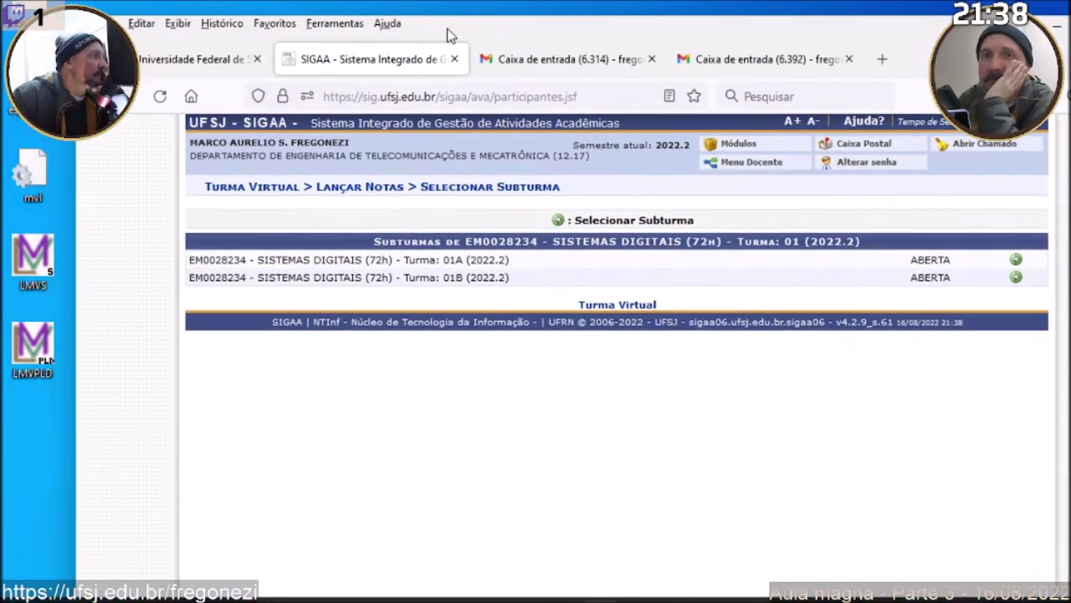
left_click_drag(447, 35, 0, 25)
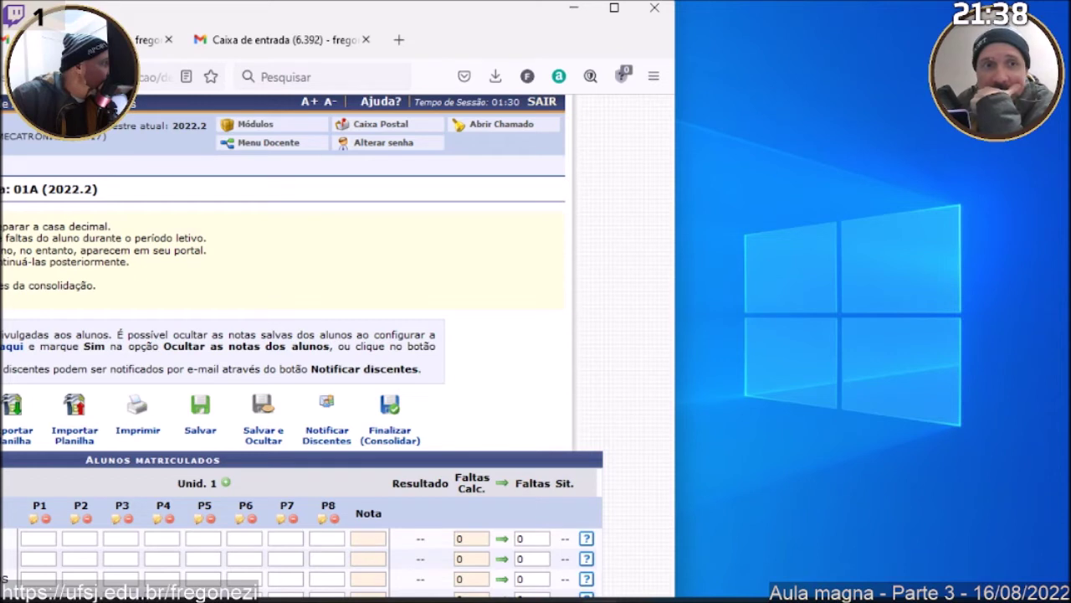
left_click(45, 541)
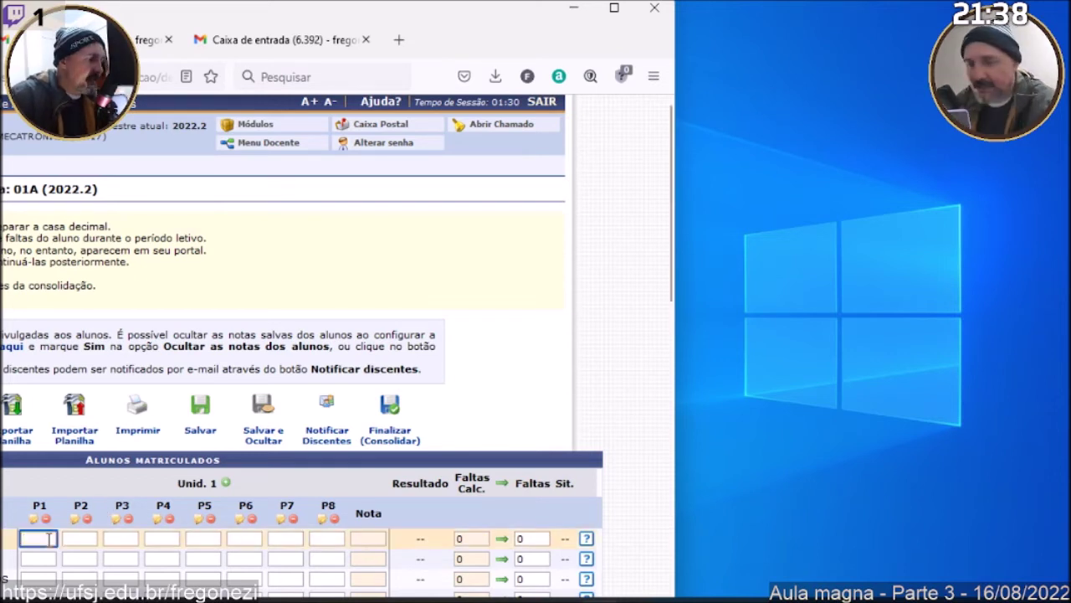
type("10,0")
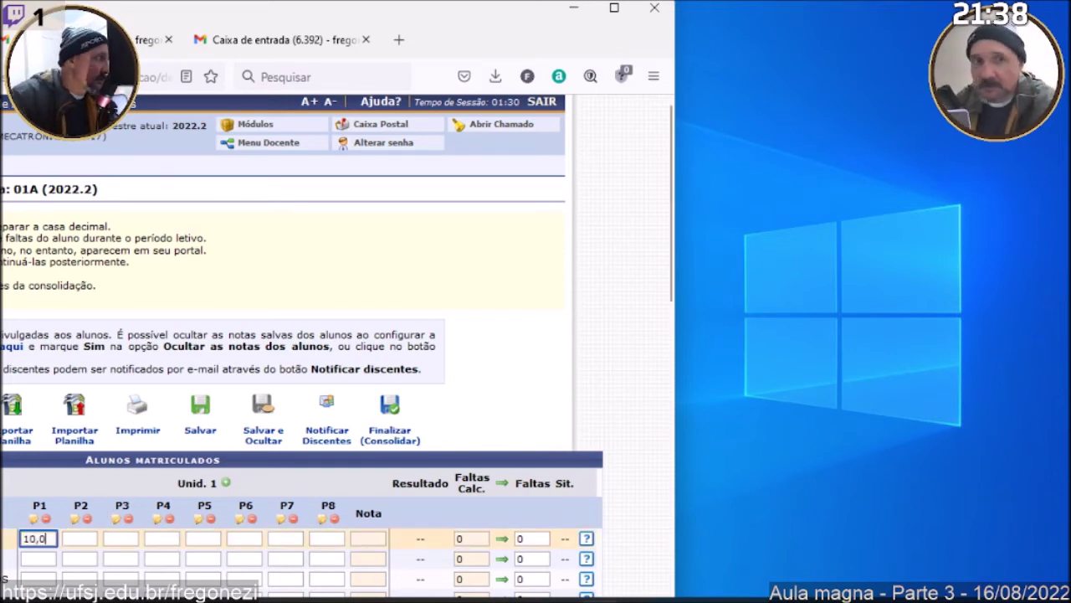
left_click(88, 537)
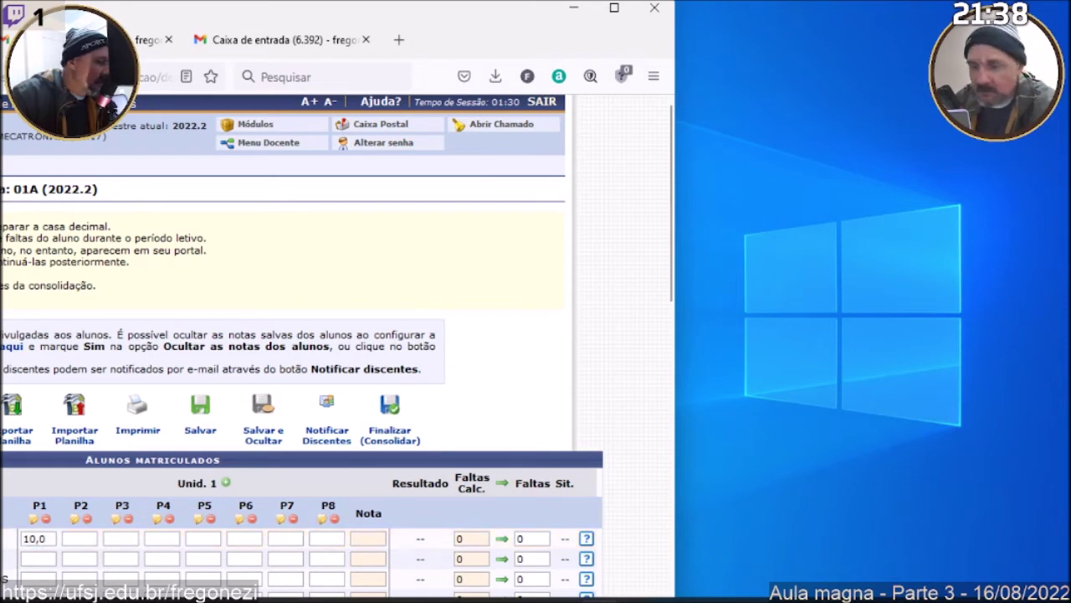
left_click(90, 533)
type("10,0")
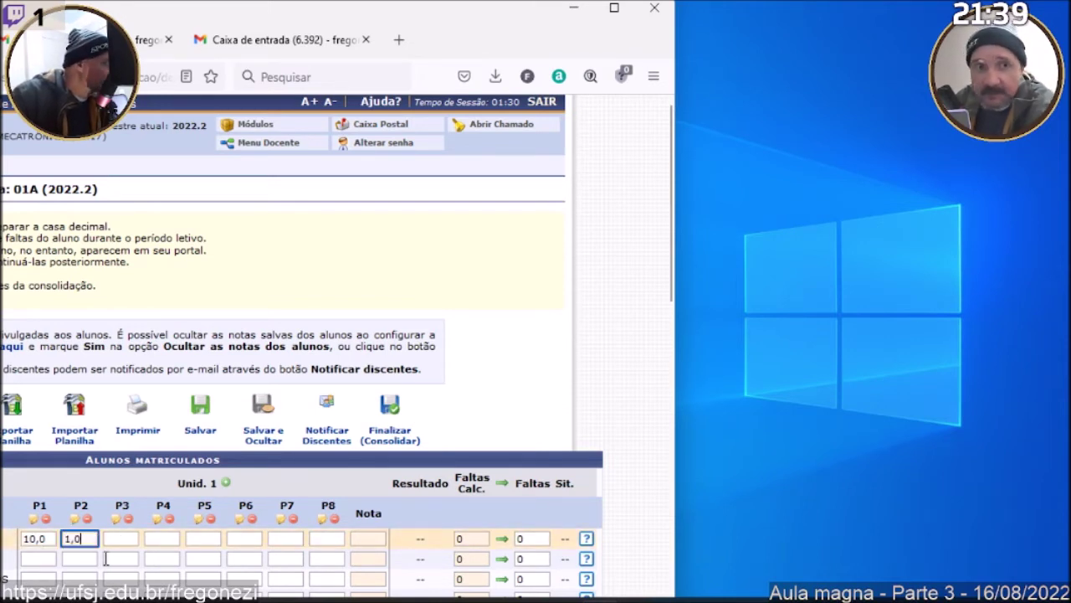
left_click(117, 540)
type("10,0")
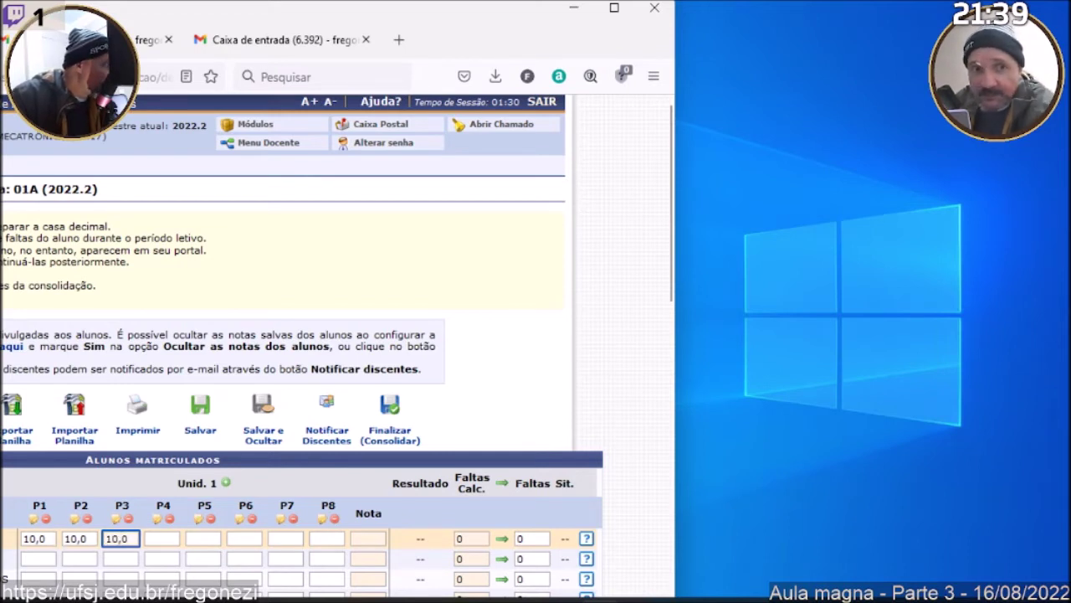
left_click(163, 540)
type("10,0")
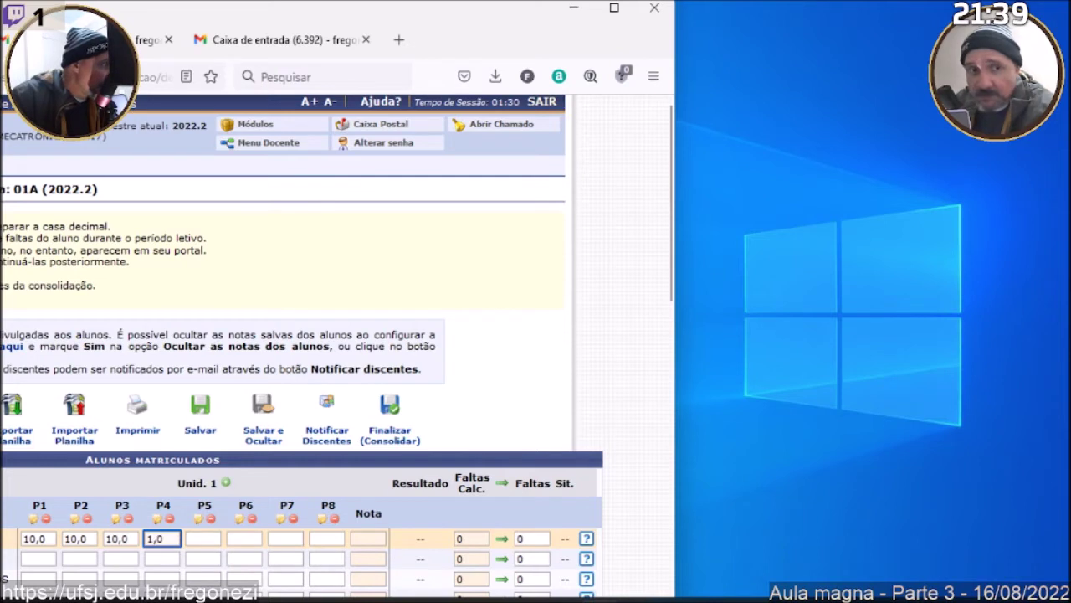
Enter 10,0 in P5 through P8 for the first enrolled student.
left_click(200, 538)
type("10,0")
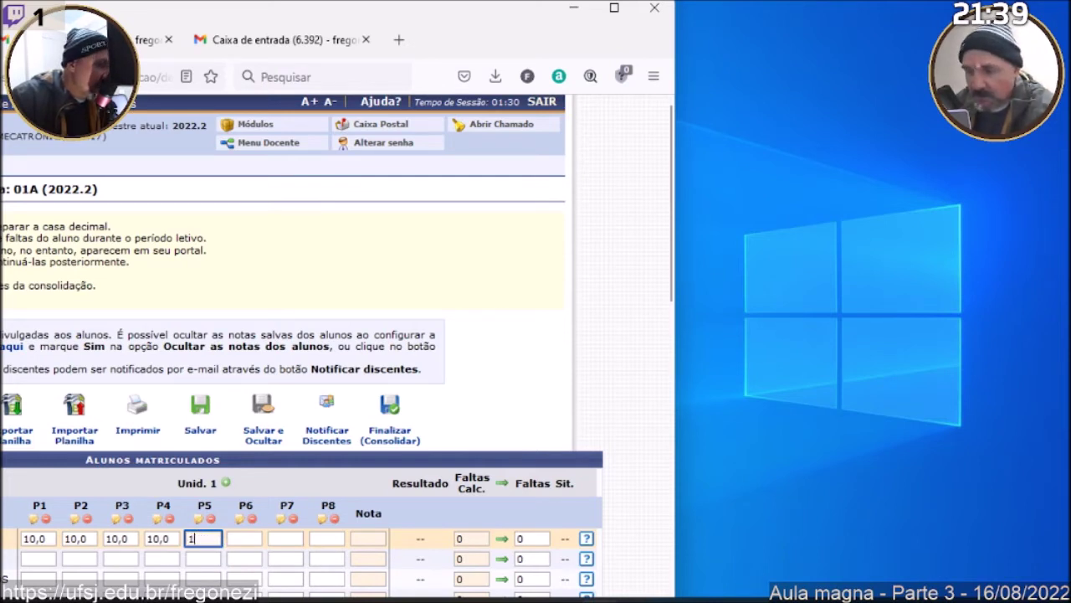
left_click(243, 540)
type("10,0")
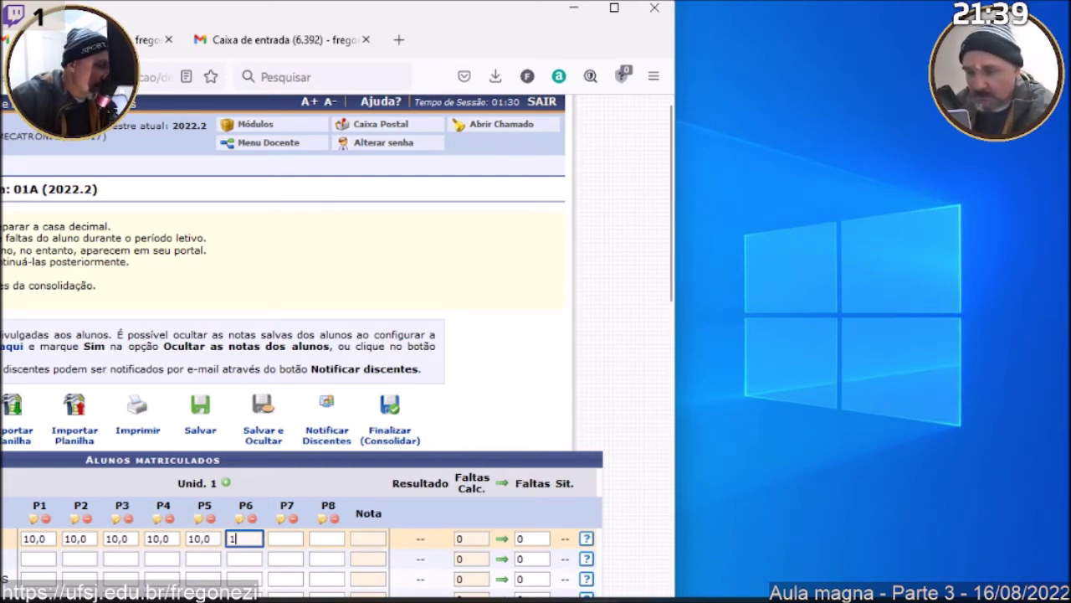
left_click(281, 542)
type("10,0")
left_click(331, 540)
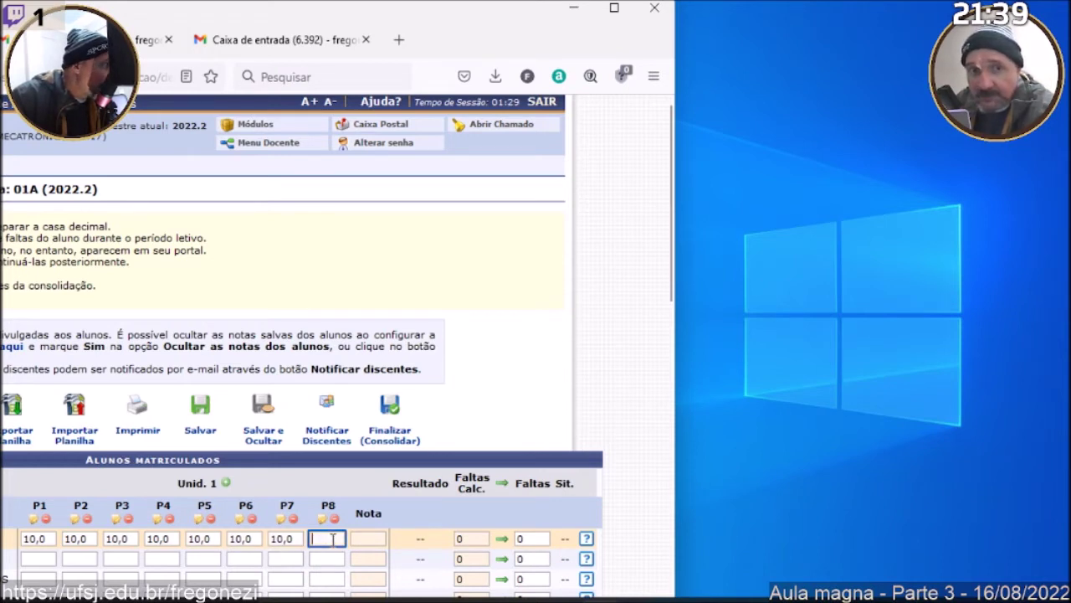
type("10,0")
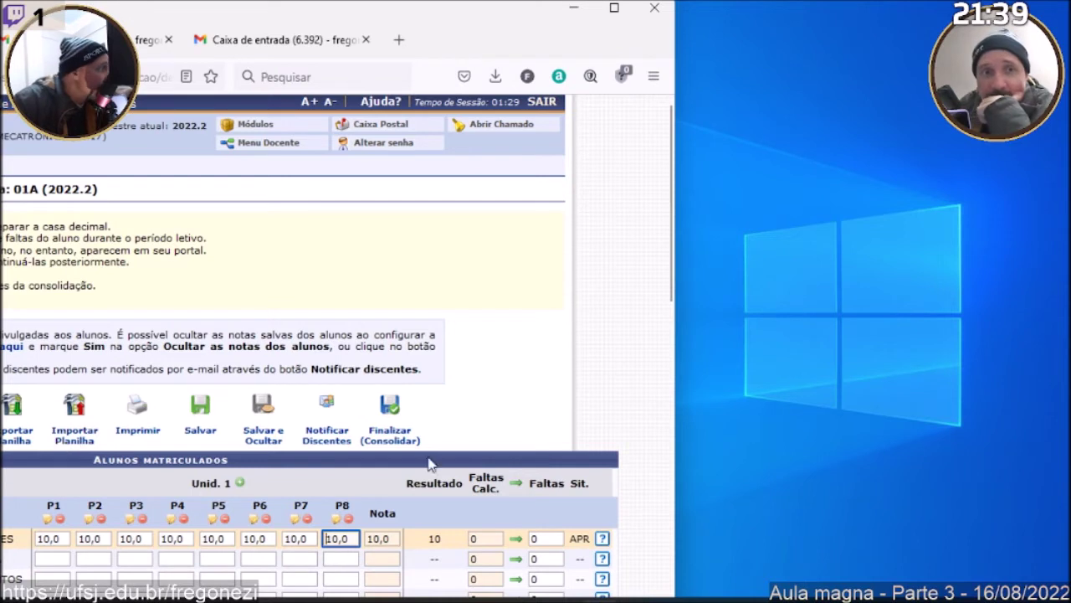
Change the first student's P6 and P4 grades to 0.
left_click(256, 540)
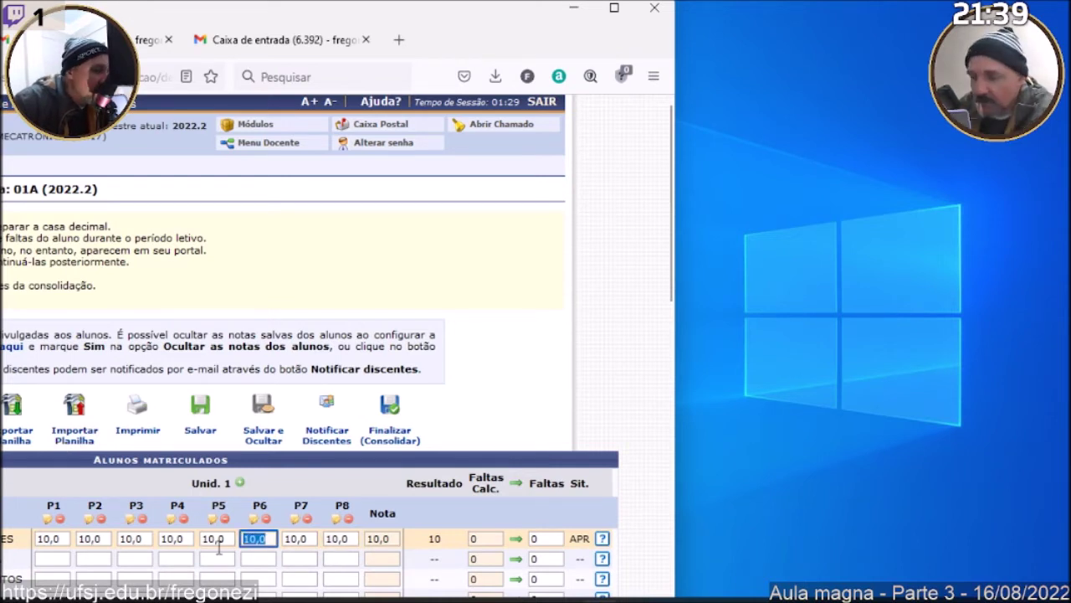
type("0")
left_click(211, 537)
left_click(167, 541)
type("0")
Change the first student's P3 and P5 grades to 0.
left_click(143, 538)
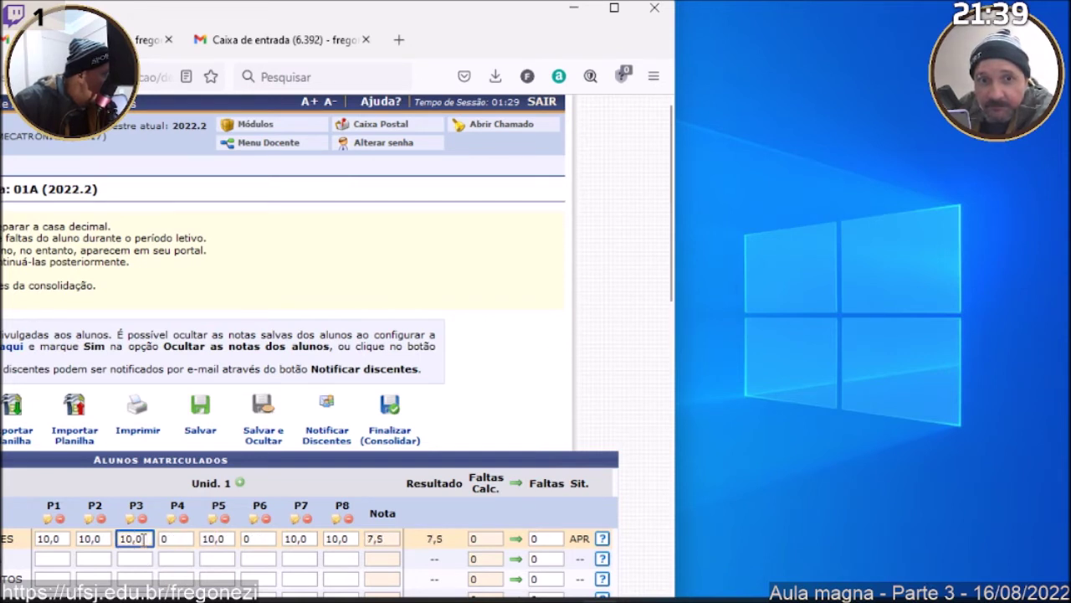
double_click(143, 538)
type("0")
left_click(176, 540)
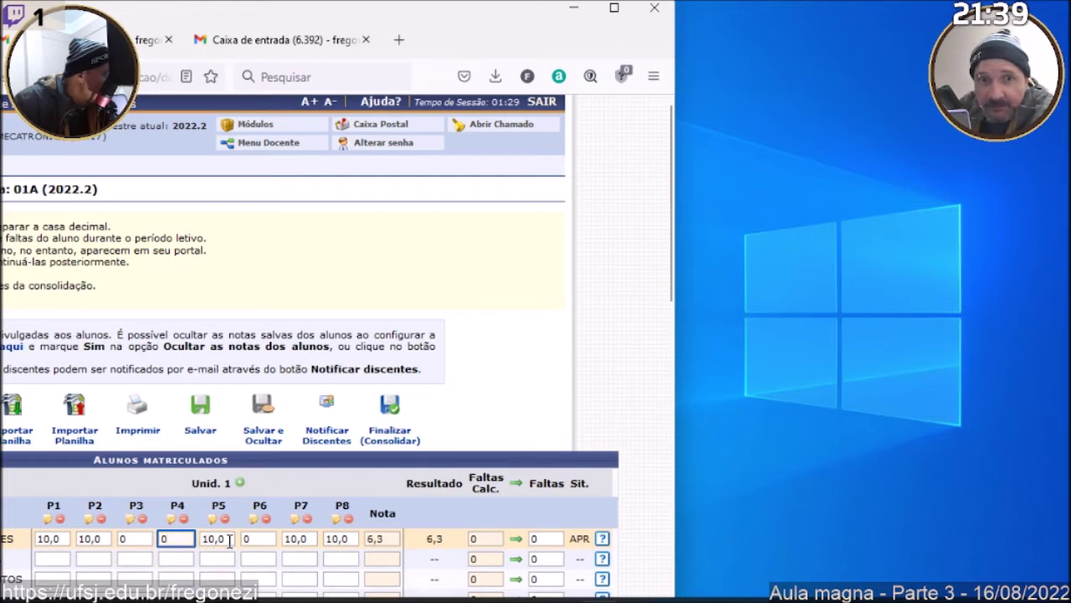
double_click(214, 539)
type("0")
left_click(248, 538)
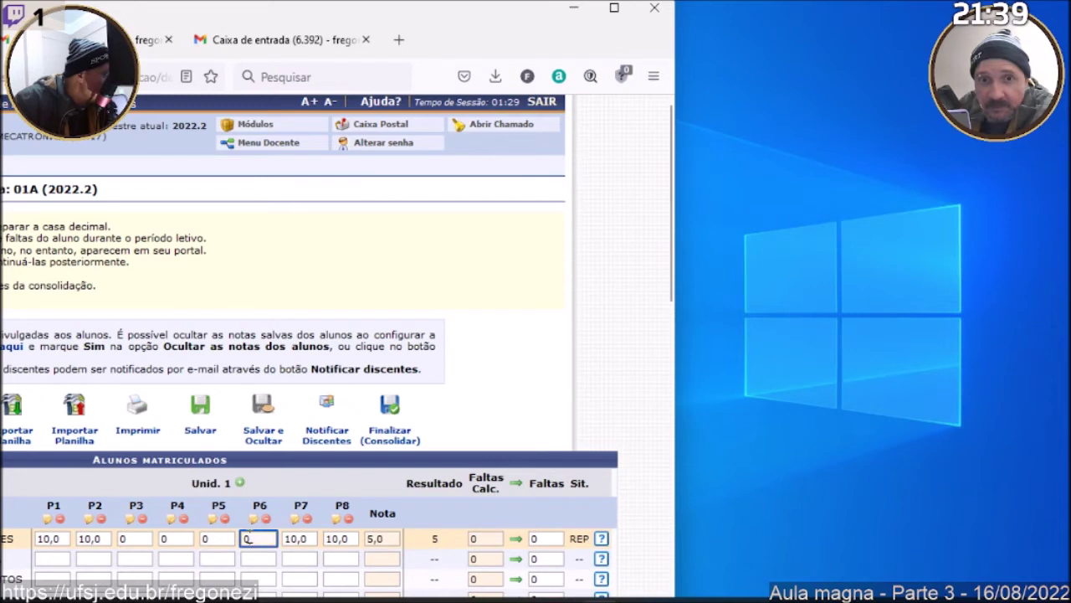
Try a P6 grade of 0,5 for the first student.
left_click(297, 540)
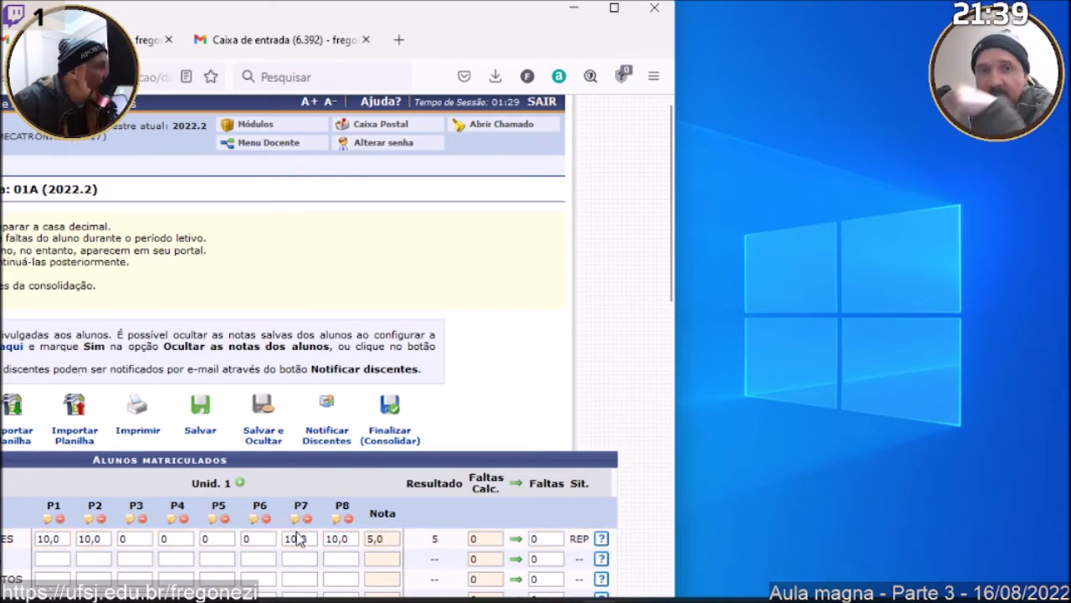
left_click(249, 545)
type(",5")
left_click(297, 542)
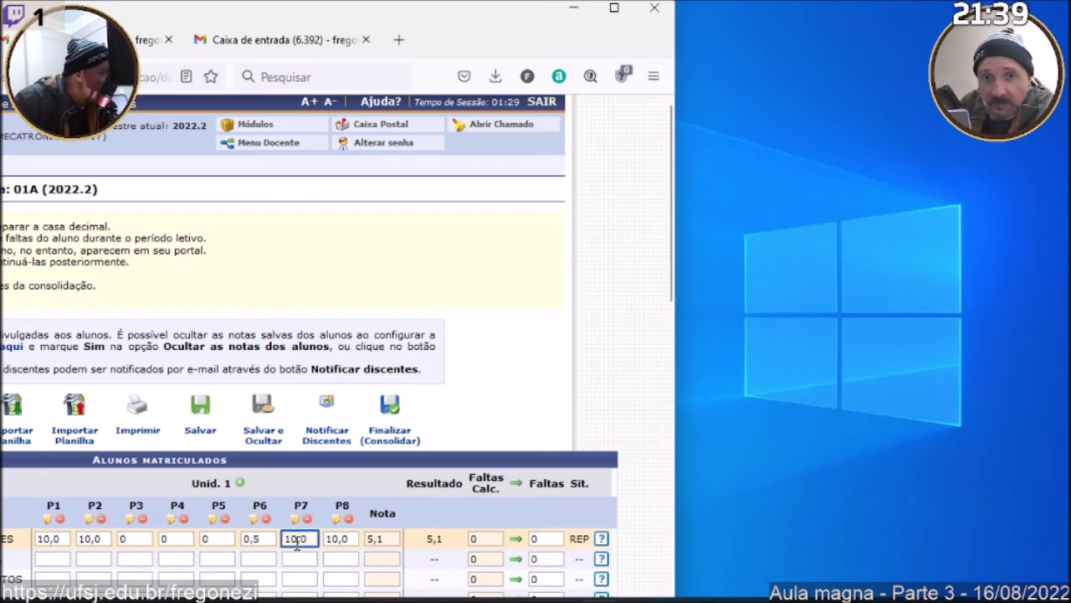
Set the first student's P6 grade to 5 and commit it to recalculate the final grade.
left_click_drag(269, 544, 239, 536)
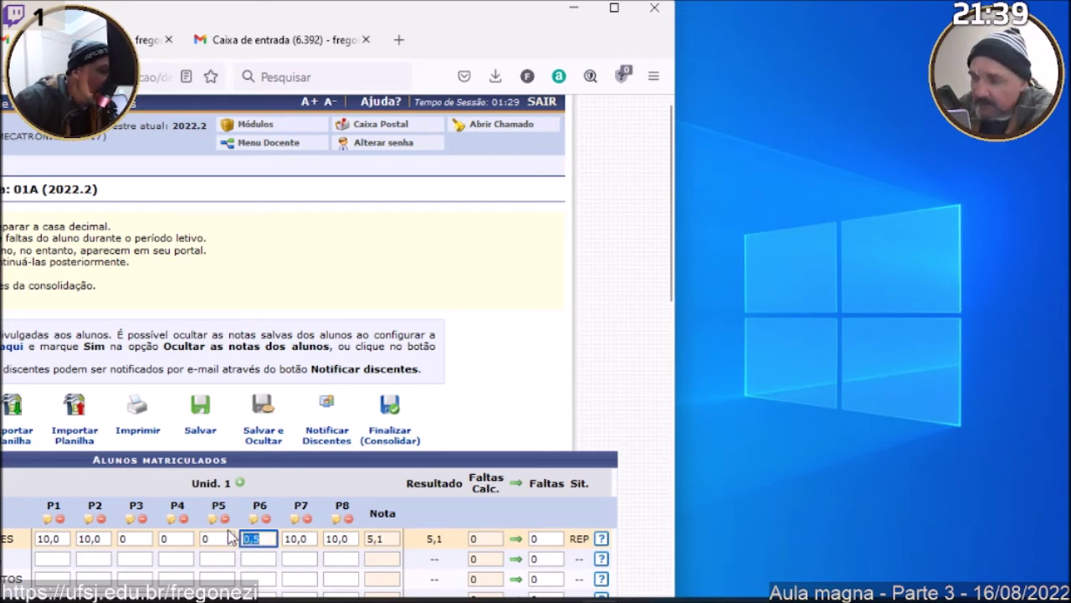
key("BackSpace")
type("5")
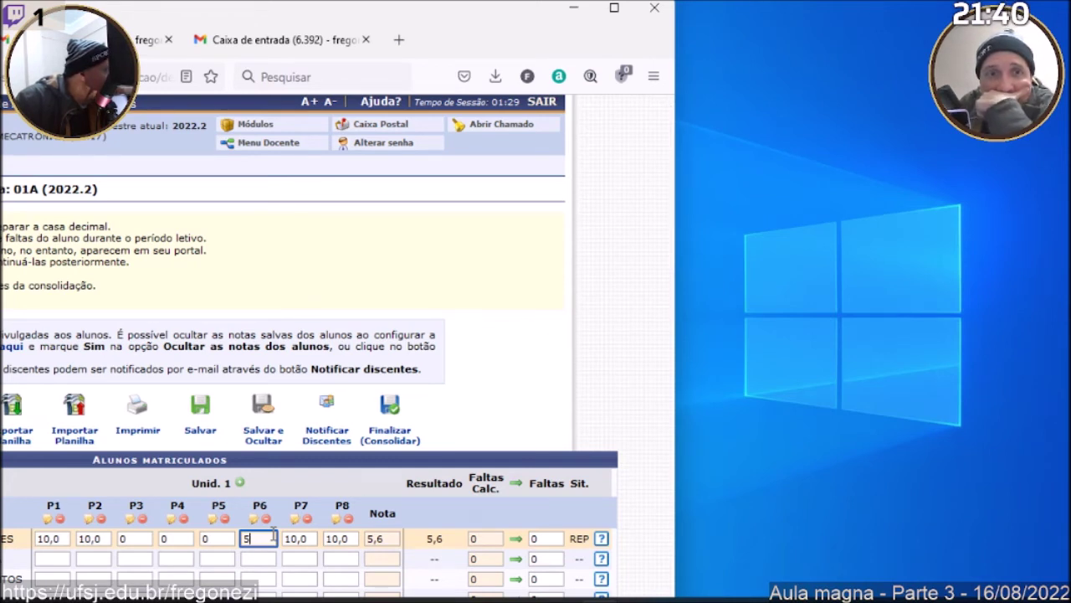
left_click(283, 540)
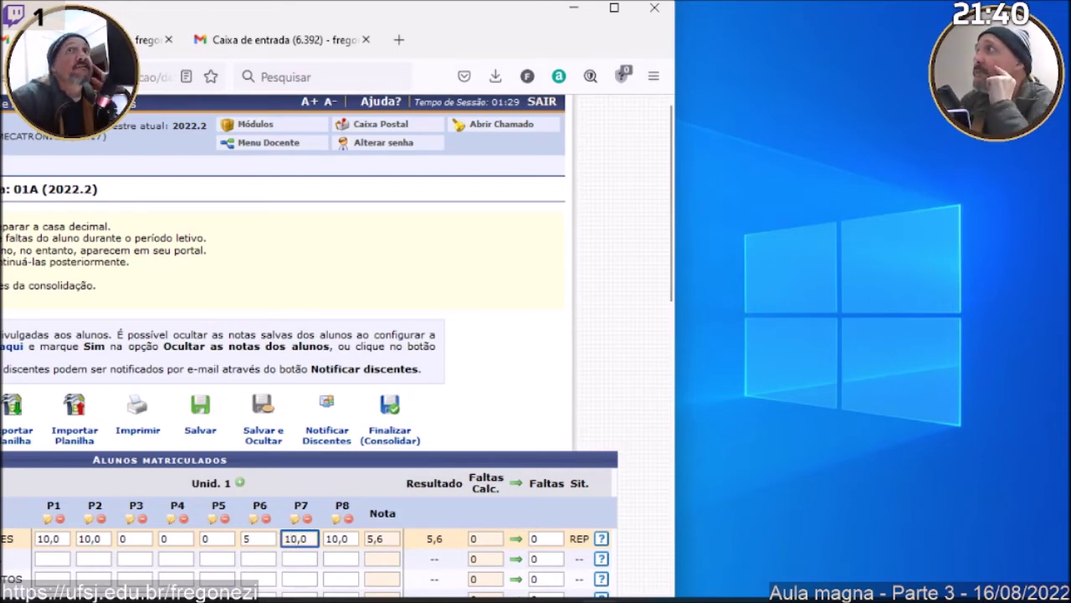
View the sub-class selection page for entering grades in the EM0028234 SISTEMAS DIGITAIS class.
key("super+d")
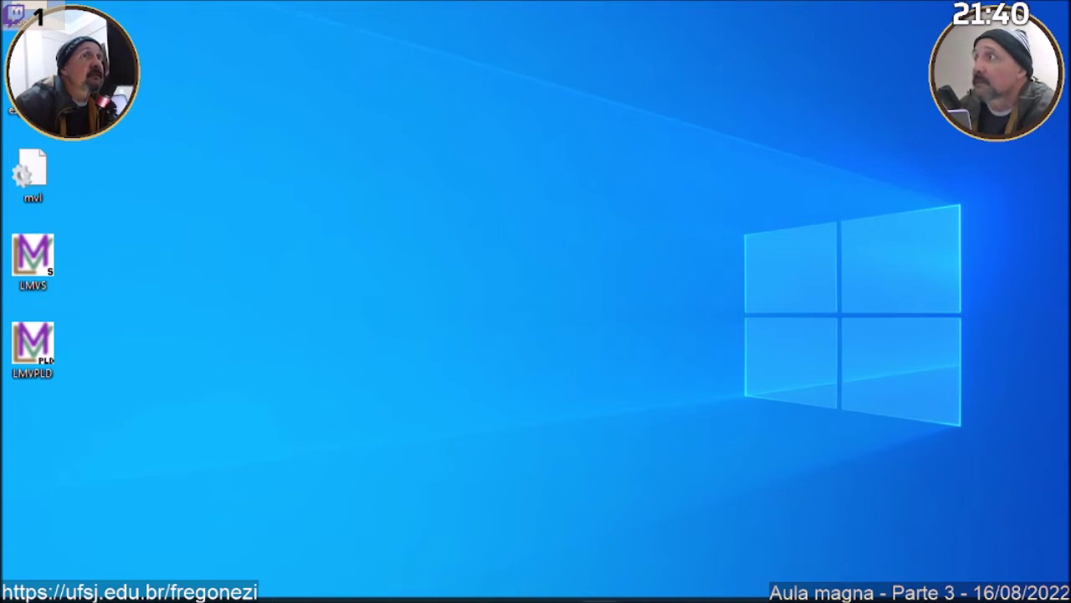
key("alt+Tab")
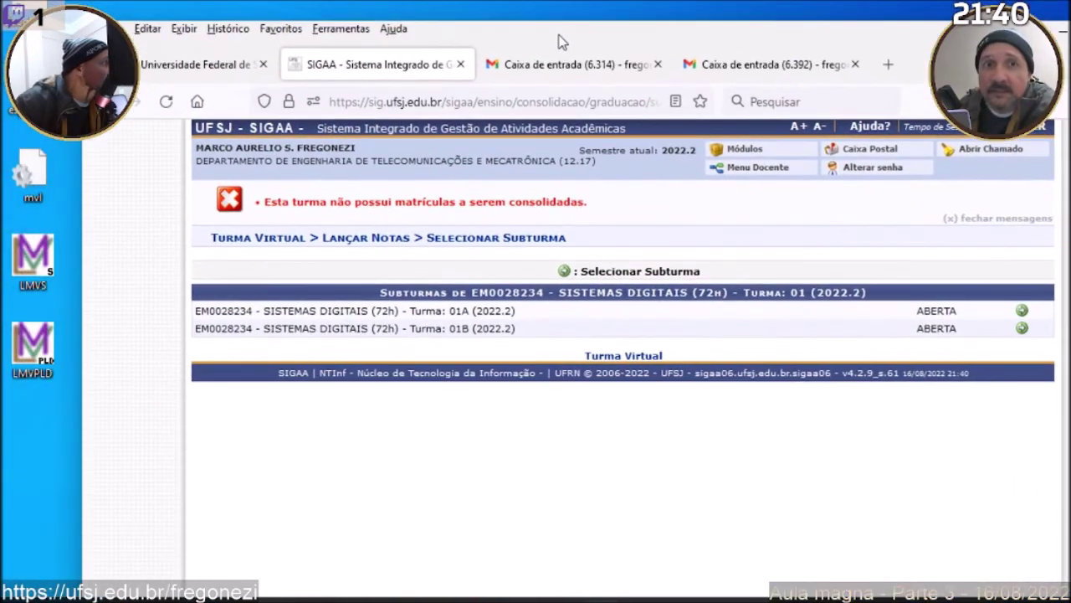
left_click_drag(561, 42, 523, 15)
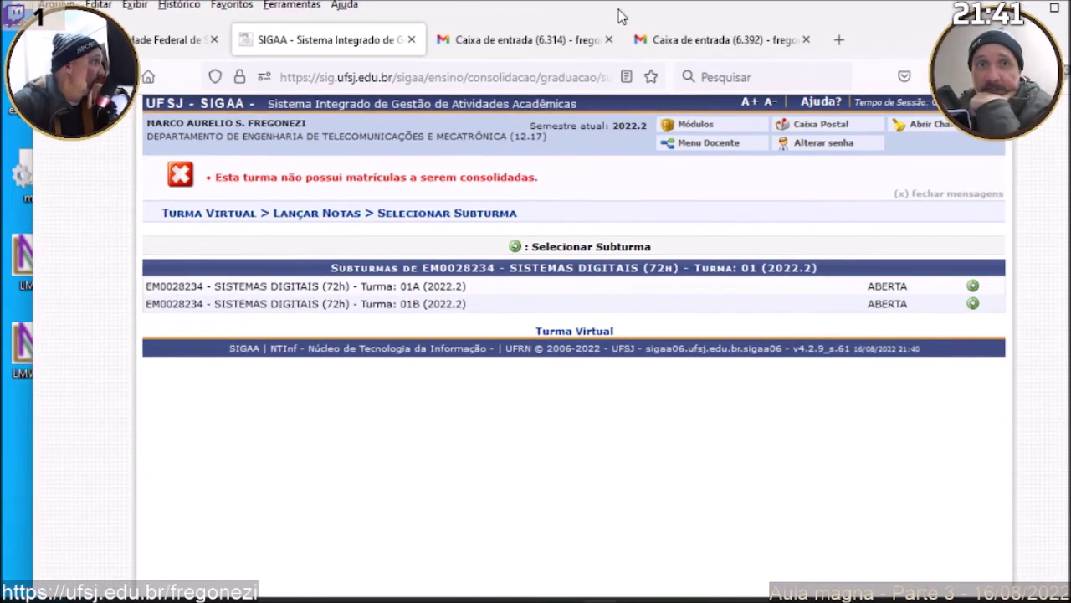
key("super+d")
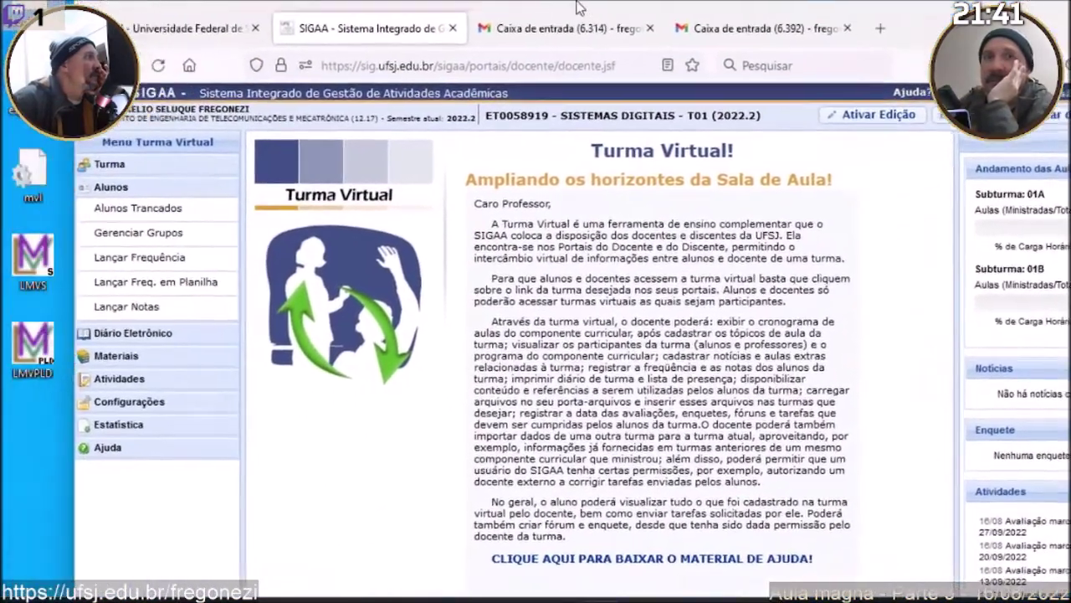
Open the list of assessment dates for the ET0058919 SISTEMAS DIGITAIS virtual class.
left_click_drag(577, 9, 593, 3)
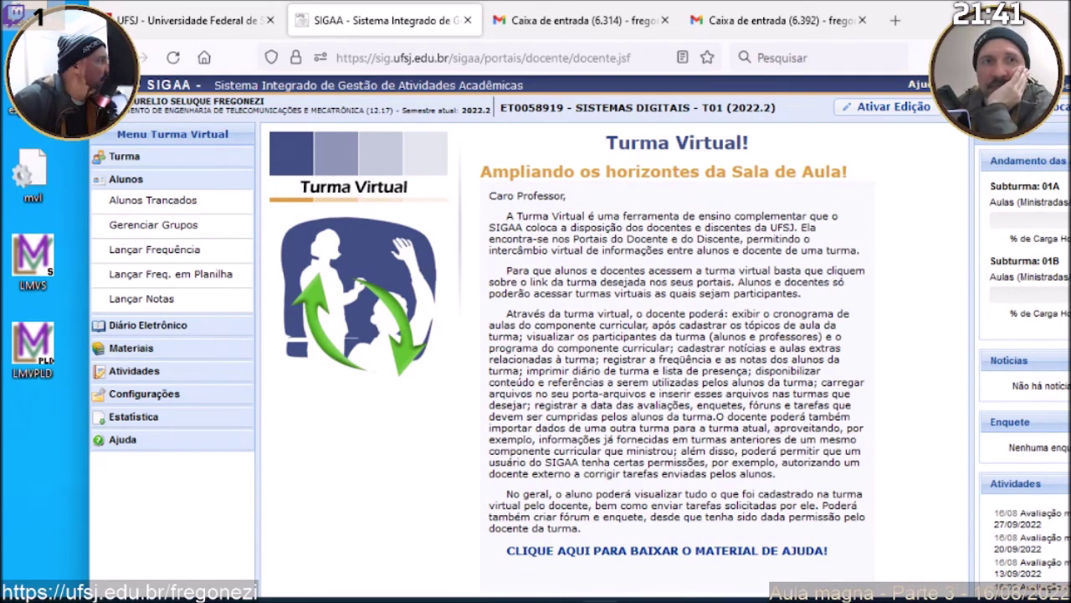
left_click(135, 374)
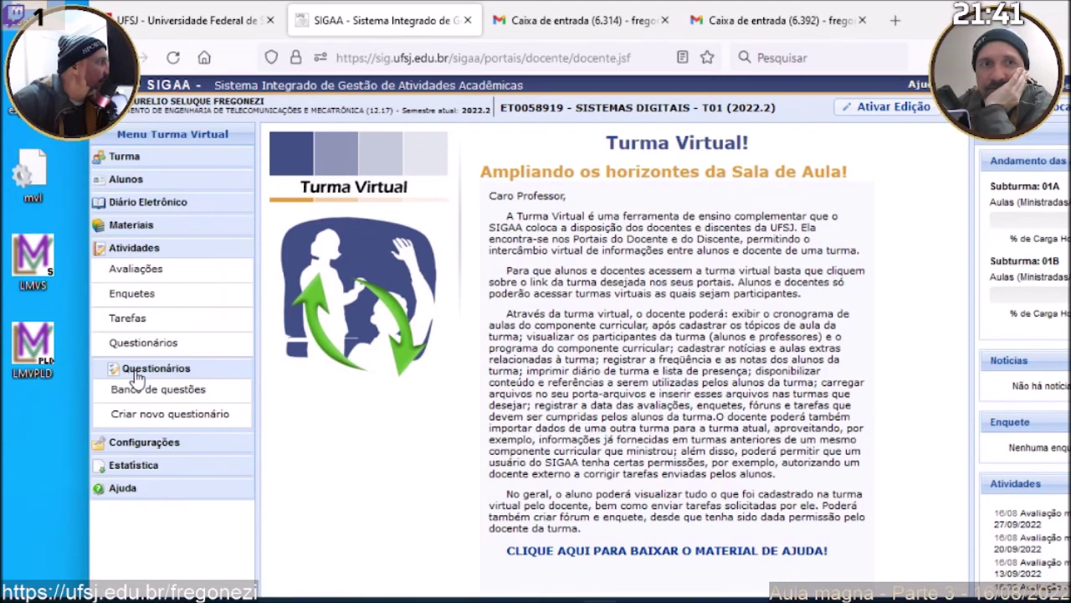
left_click(152, 273)
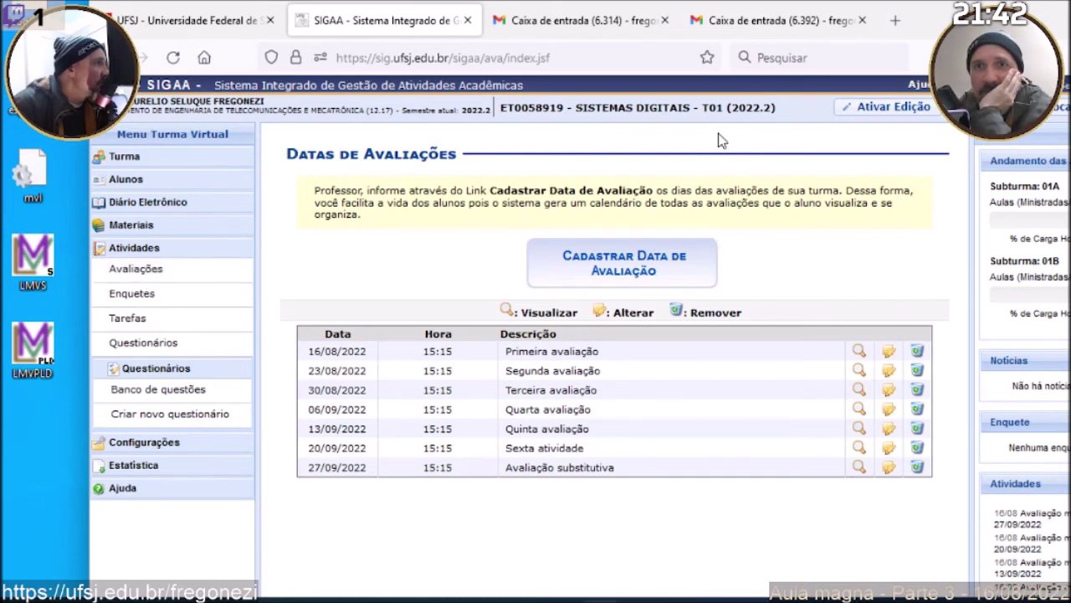
Highlight the T01 class identifier, then all scheduled assessments from the Primeira avaliação to the Avaliação substitutiva.
left_click_drag(703, 107, 728, 107)
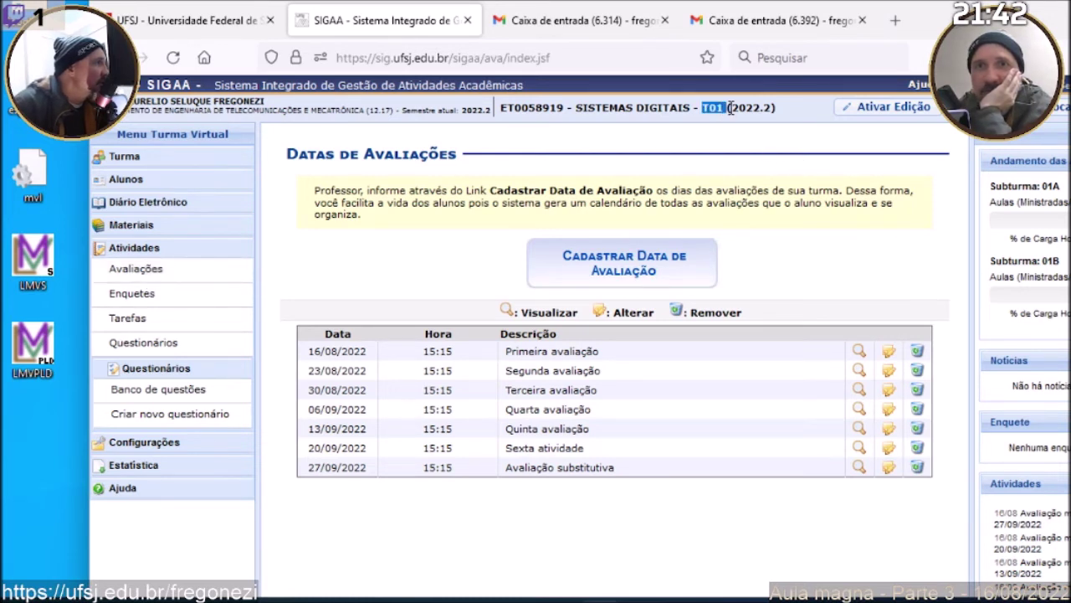
left_click(452, 272)
left_click_drag(309, 353, 610, 444)
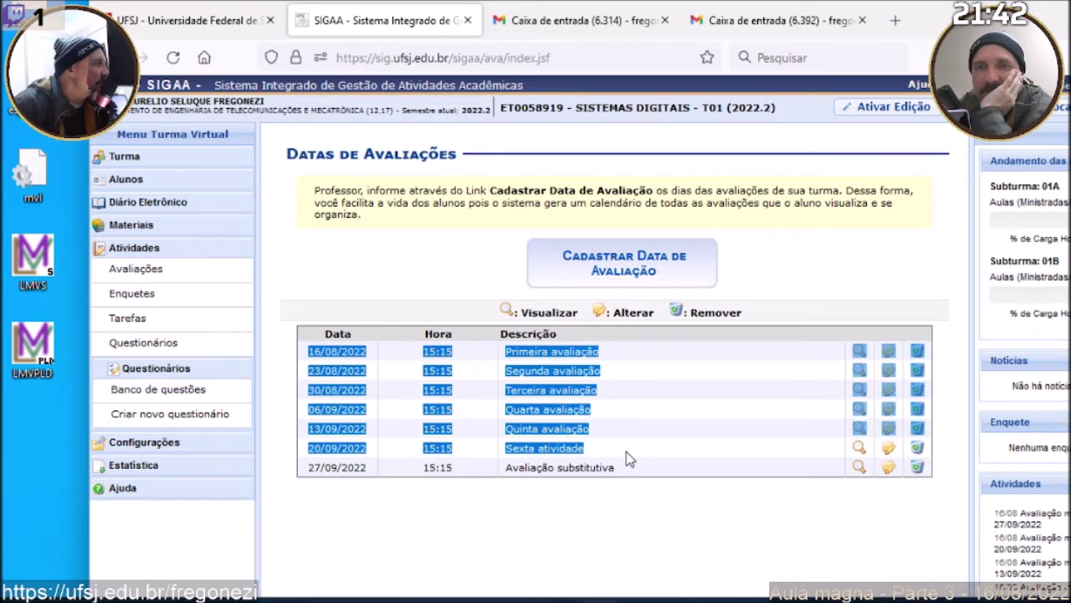
left_click_drag(630, 458, 625, 469)
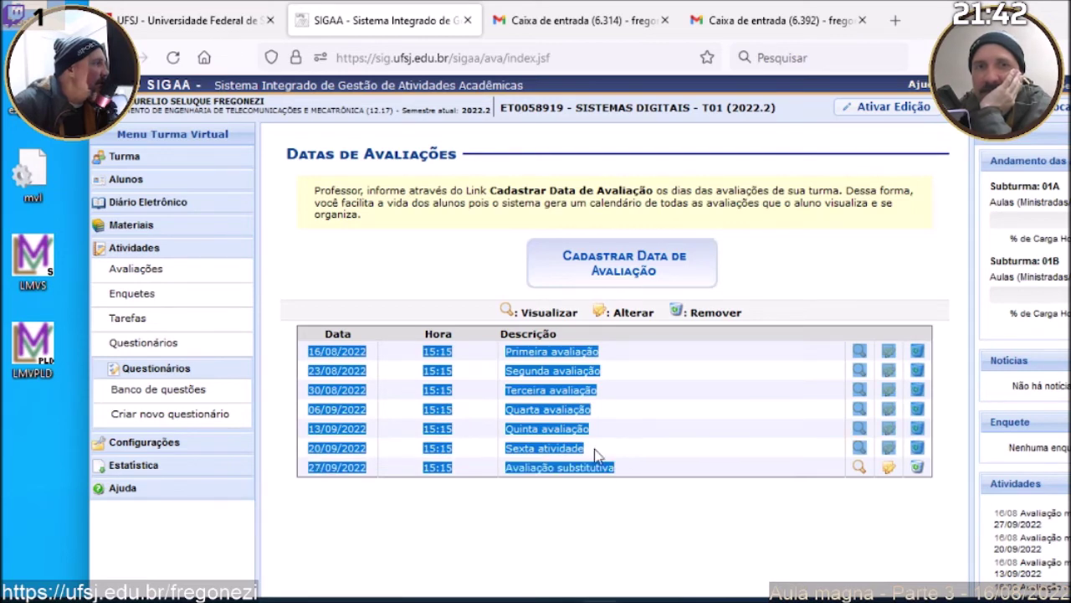
Highlight all scheduled assessments in the list, then only those from the Primeira avaliação to the Sexta atividade.
left_click(327, 358)
left_click_drag(311, 346, 700, 557)
left_click(688, 522)
left_click_drag(519, 352, 552, 449)
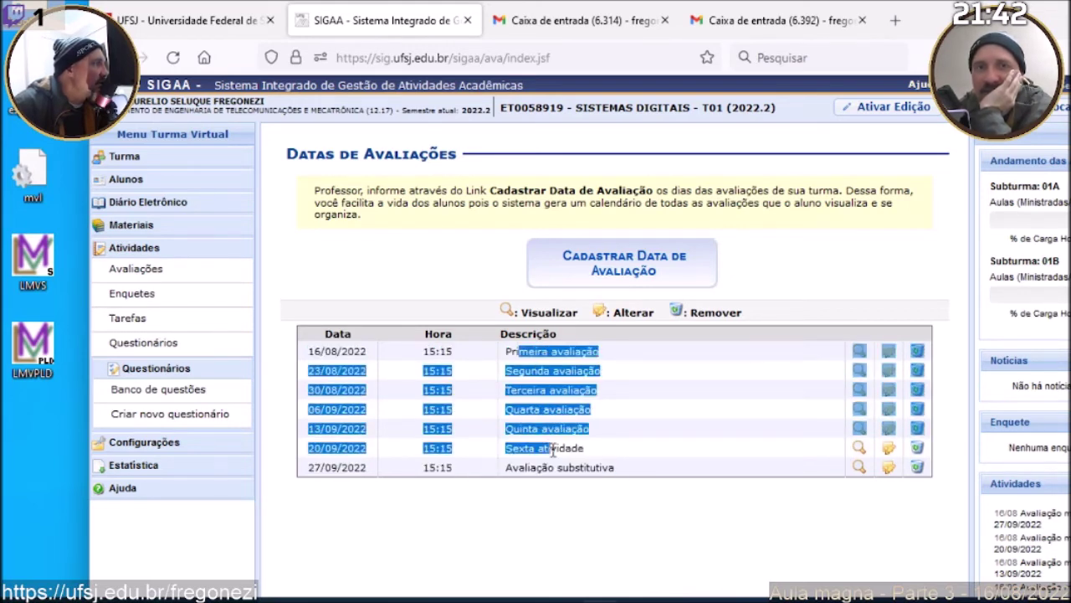
left_click(636, 471)
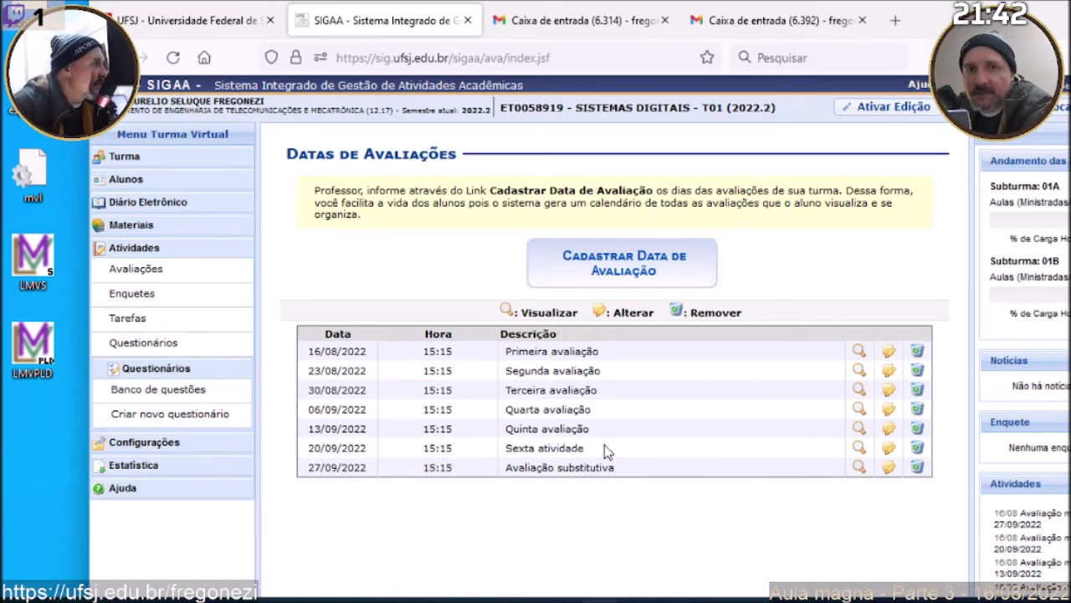
Highlight the Primeira and Segunda avaliação descriptions, then the assessment dates and times down to 27/09/2022 at 15:15.
left_click_drag(511, 352, 545, 371)
left_click(565, 373)
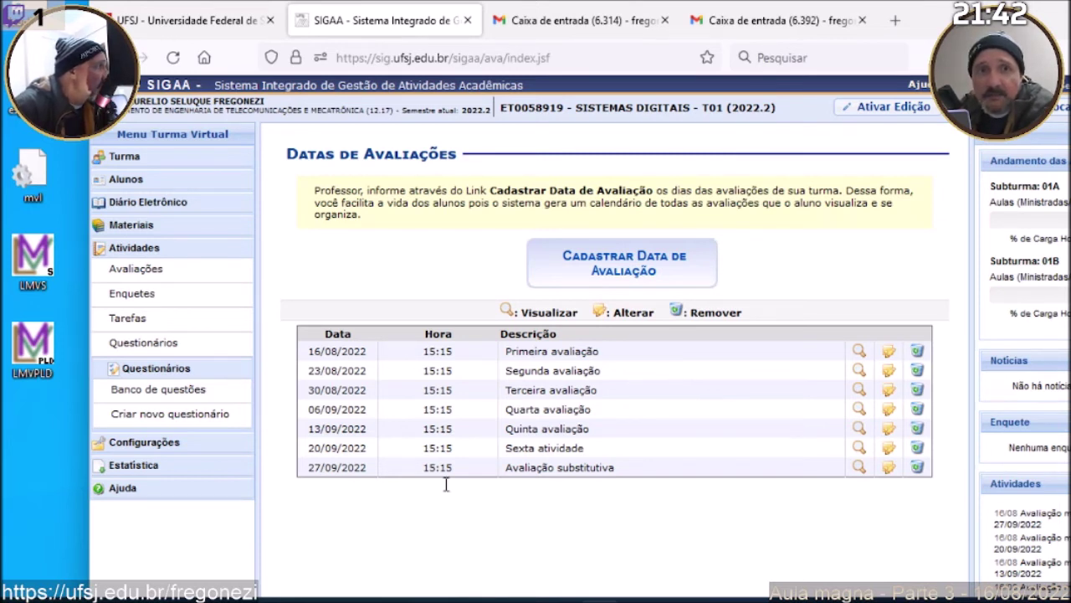
left_click_drag(332, 406, 459, 469)
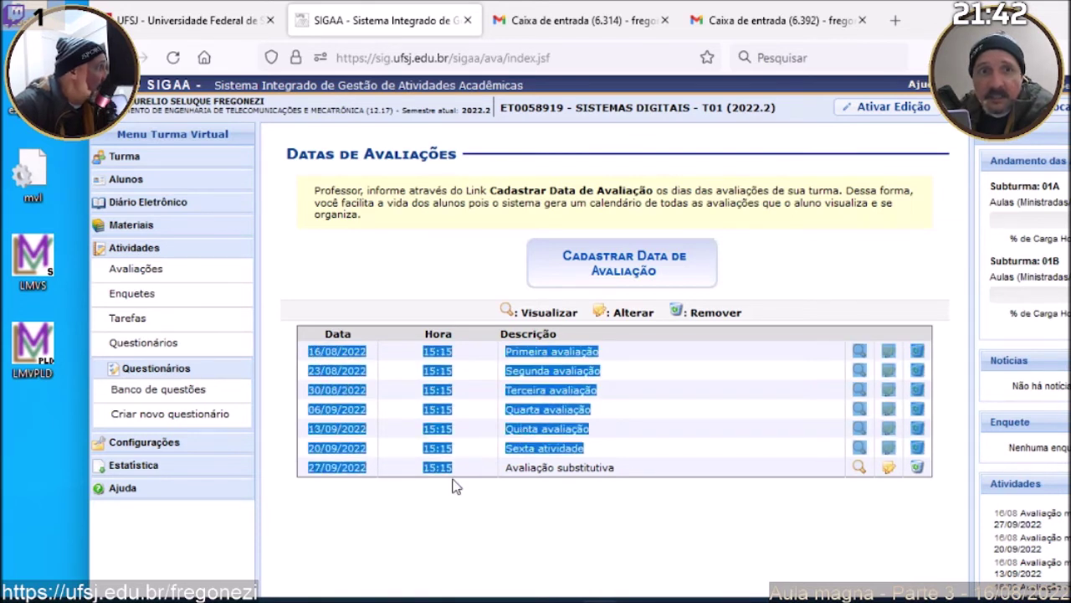
left_click(412, 515)
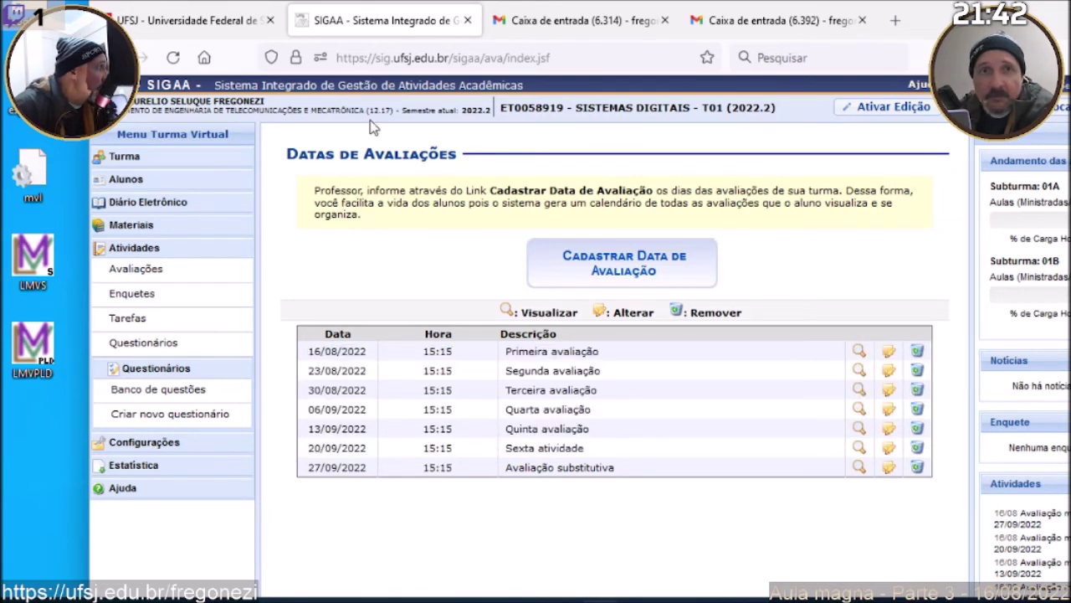
View the attendance entry page for sub-class 01A of SISTEMAS DIGITAIS and examine its August to December 2022 class calendars.
key("super+d")
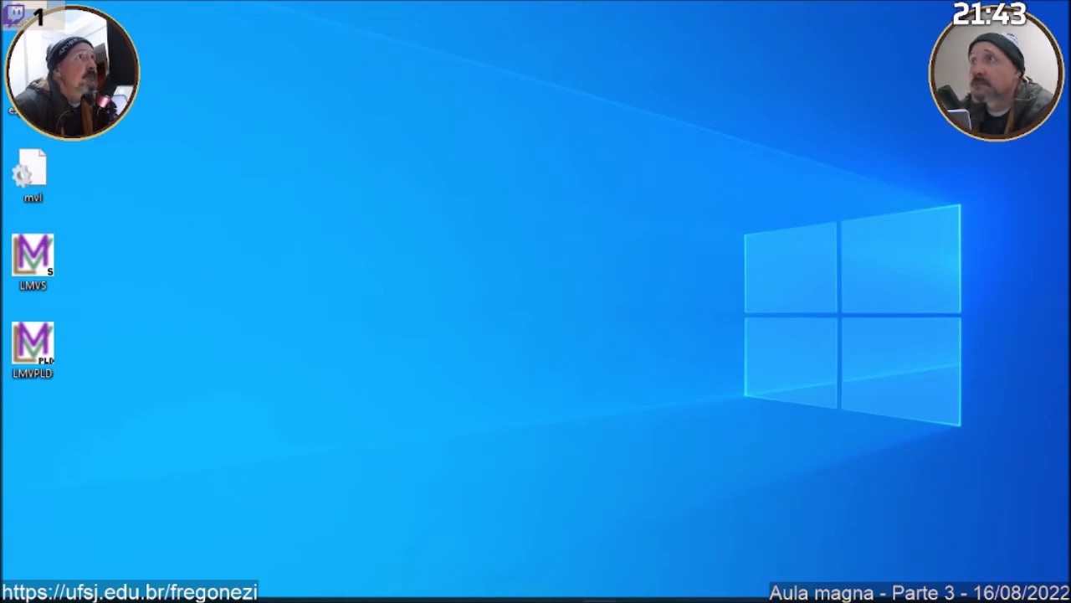
key("alt+Tab")
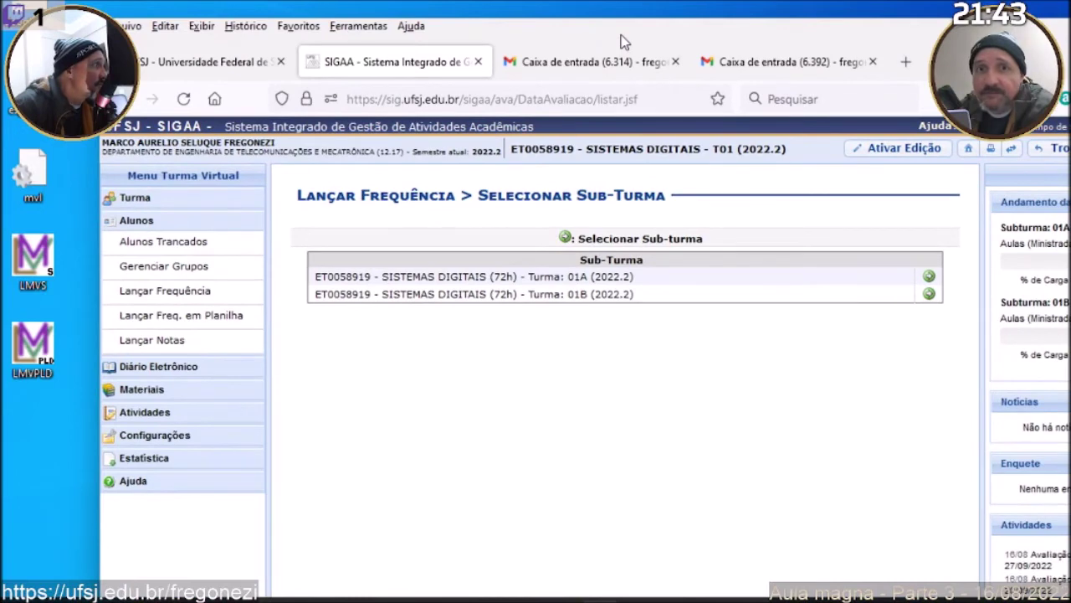
key("super+d")
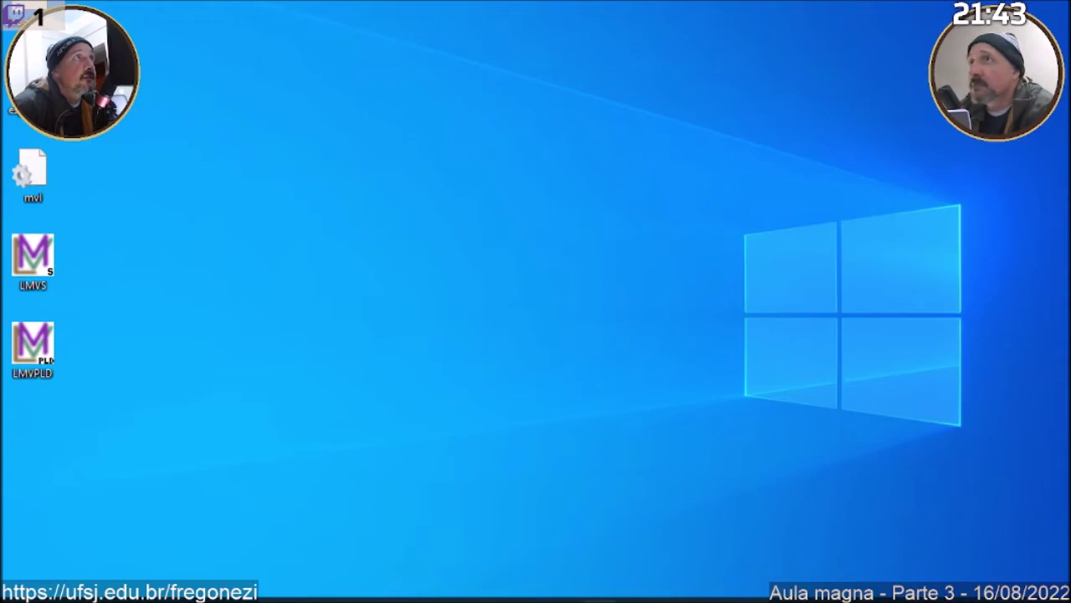
key("super+d")
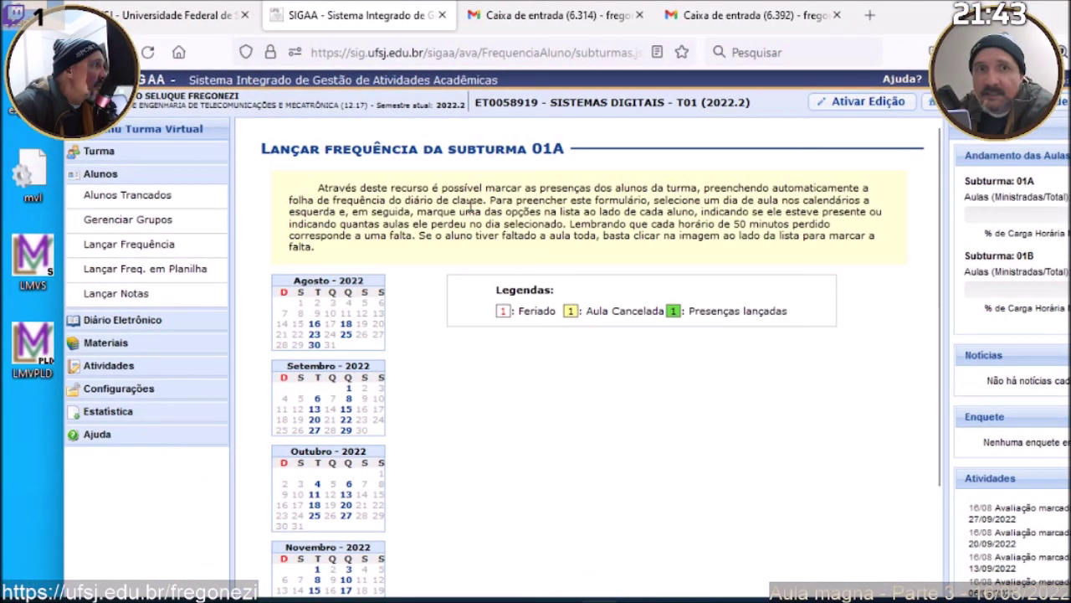
scroll(470, 205, "down", 1)
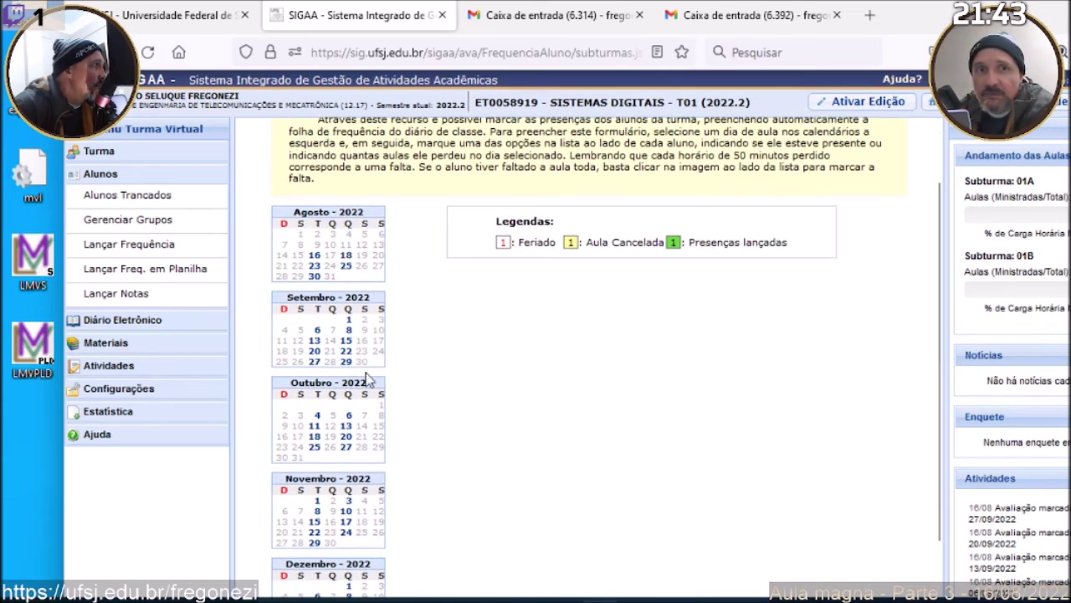
scroll(346, 318, "down", 1)
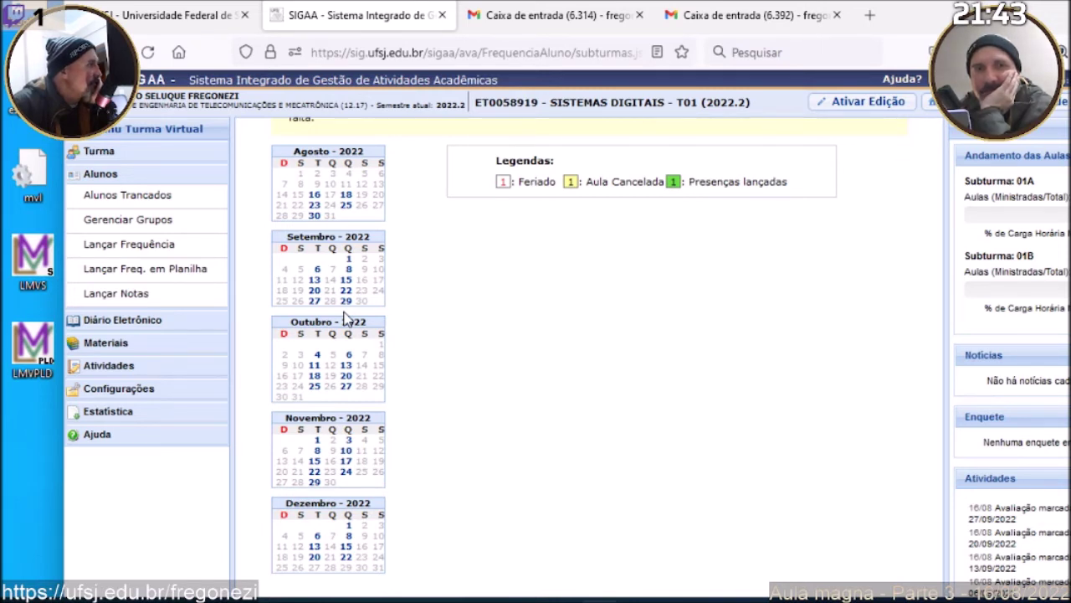
scroll(347, 317, "up", 2)
scroll(347, 316, "down", 2)
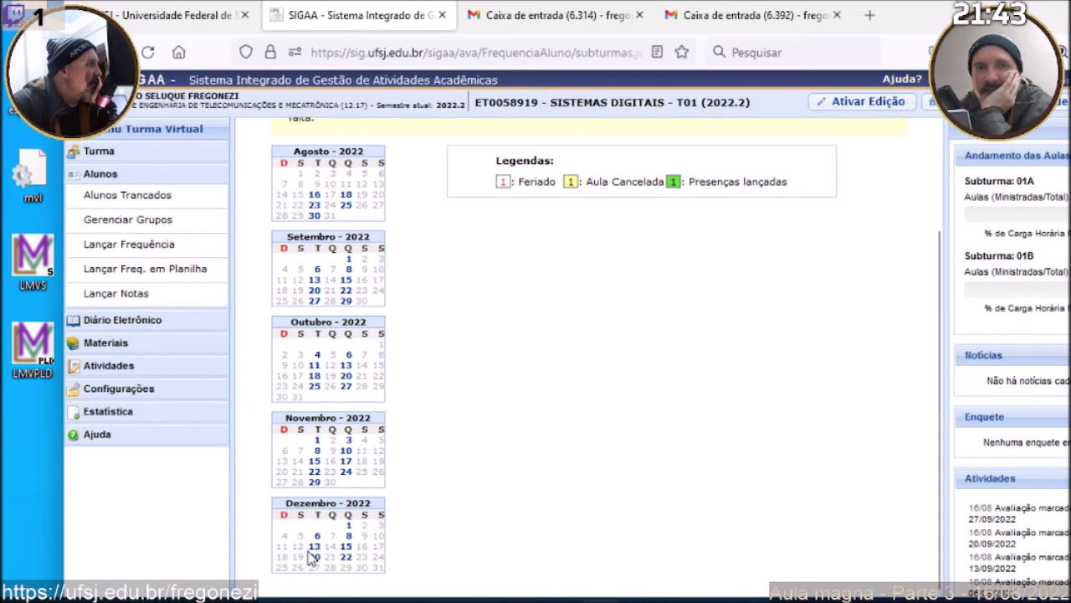
Highlight the class days 13 and 15, then 20 and 22, in the December 2022 attendance calendar.
left_click_drag(305, 546, 358, 546)
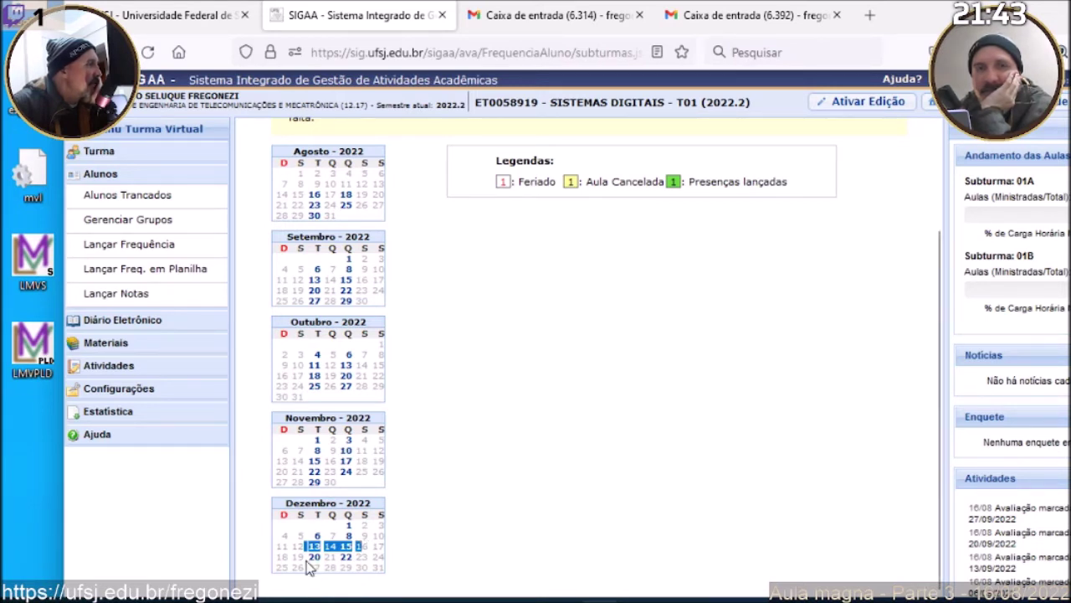
left_click_drag(299, 557, 362, 562)
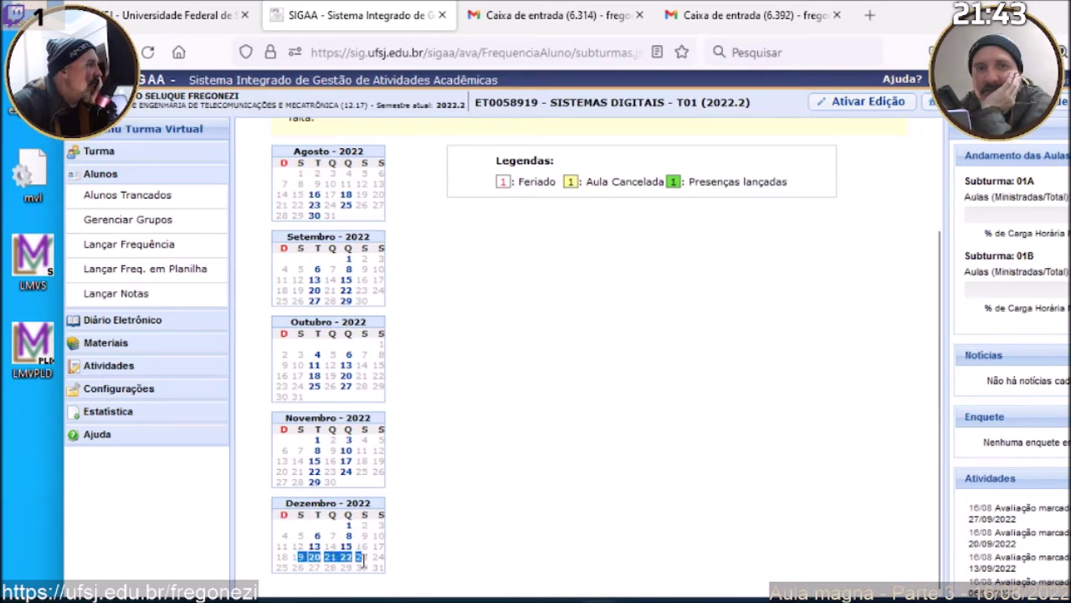
left_click(459, 529)
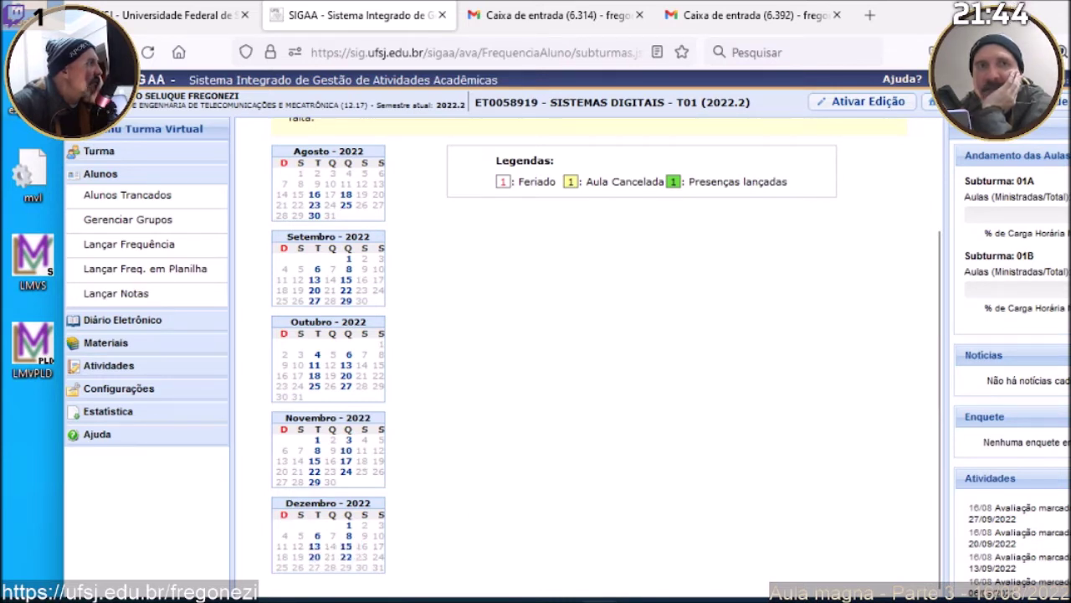
Return to the attendance sub-class selection and view the class calendars of sub-class 01B.
left_click(86, 52)
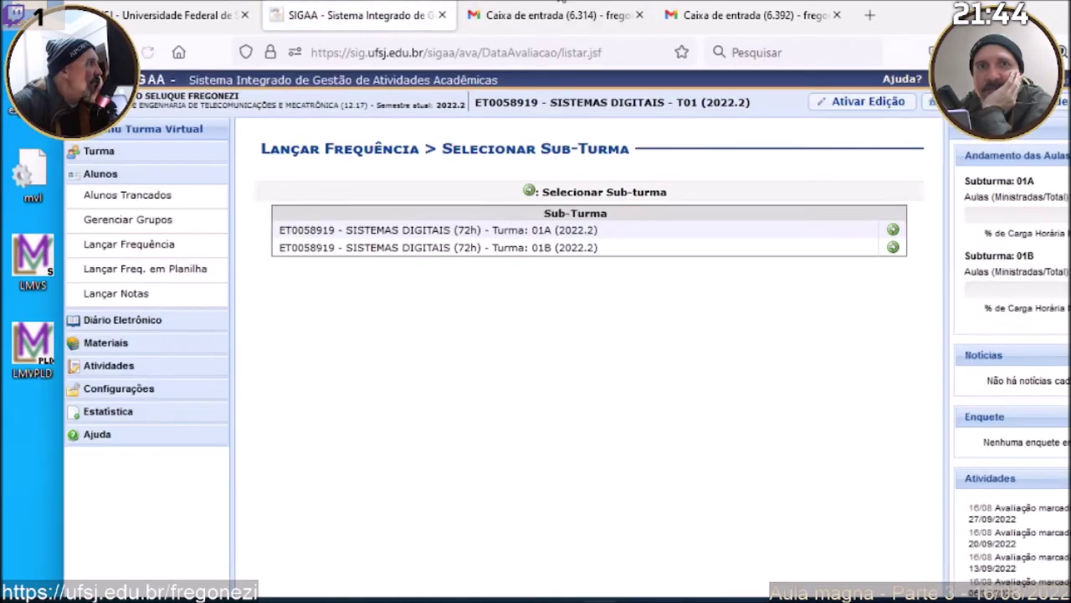
key("super+d")
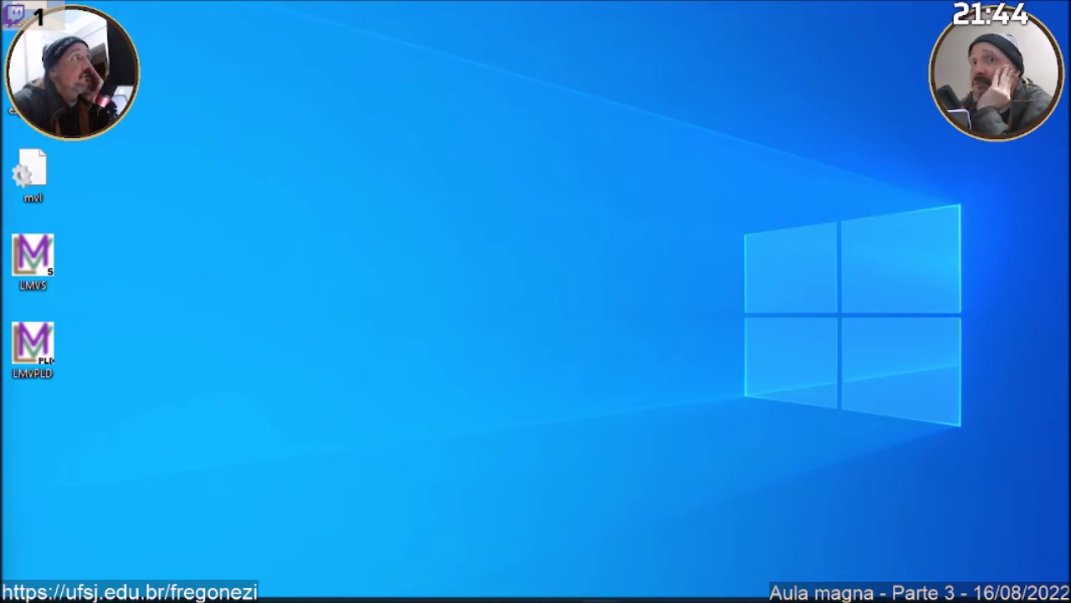
key("super+d")
left_click_drag(257, 28, 648, 0)
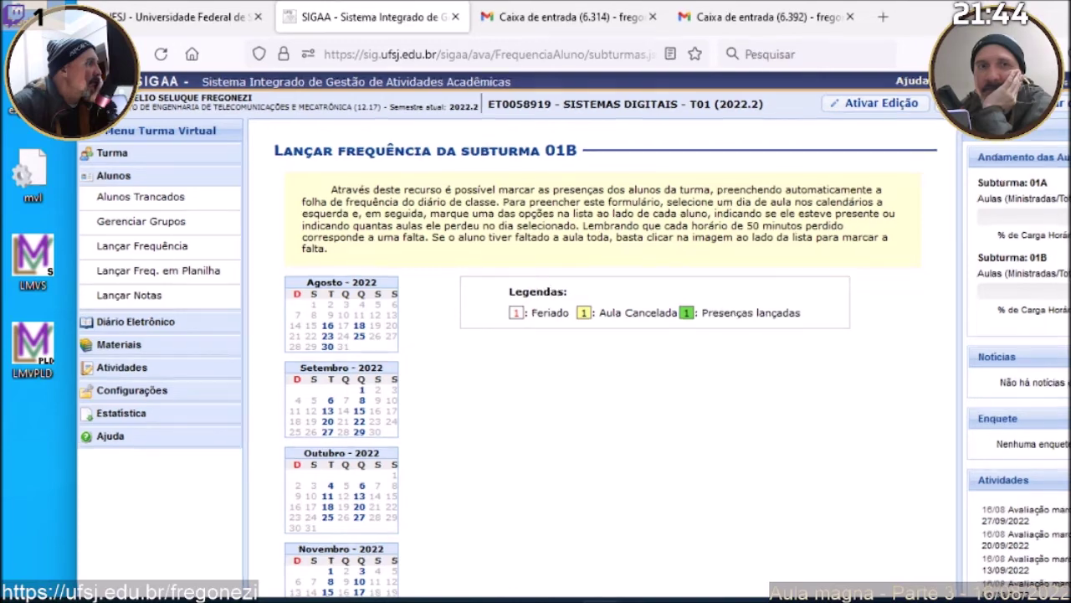
scroll(447, 138, "down", 3)
scroll(447, 144, "up", 3)
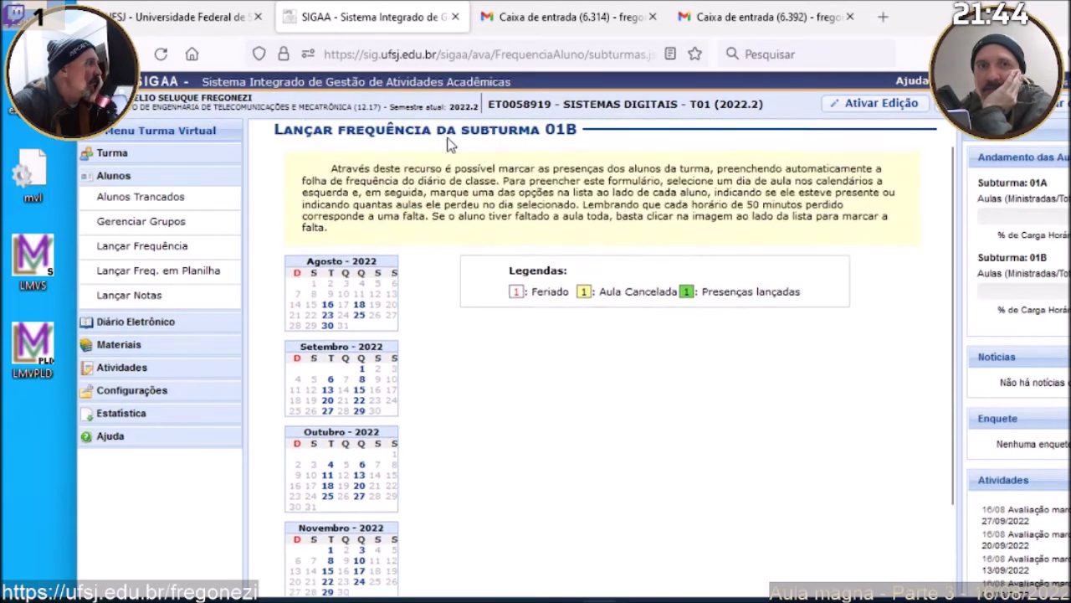
View the Aulas Extras page for registering extra classes in the ET0058919 virtual class.
key("ctrl+super+Right")
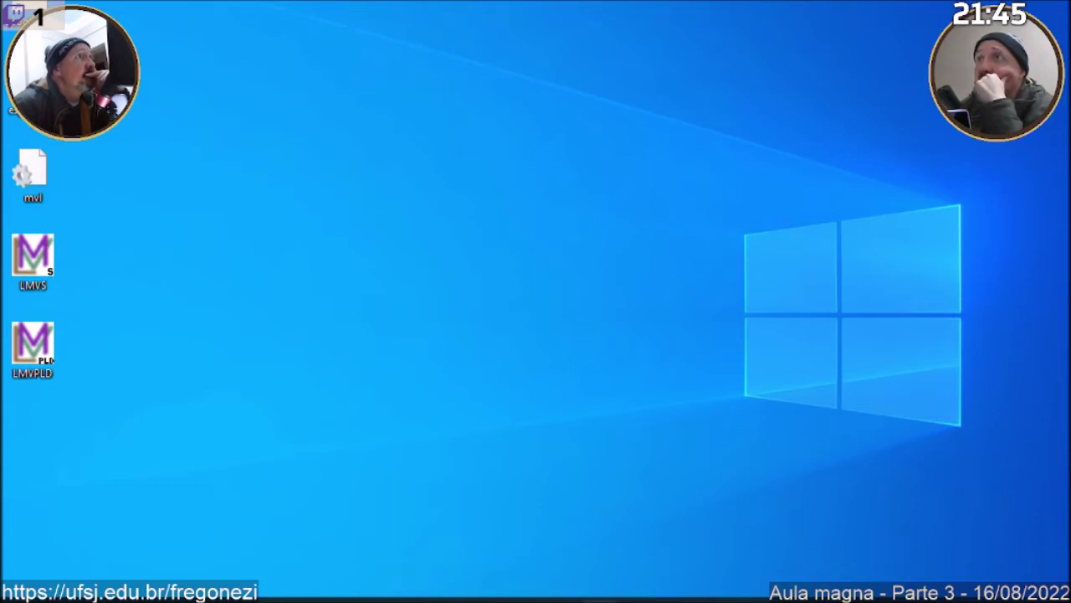
key("alt+Tab")
left_click_drag(382, 58, 465, 34)
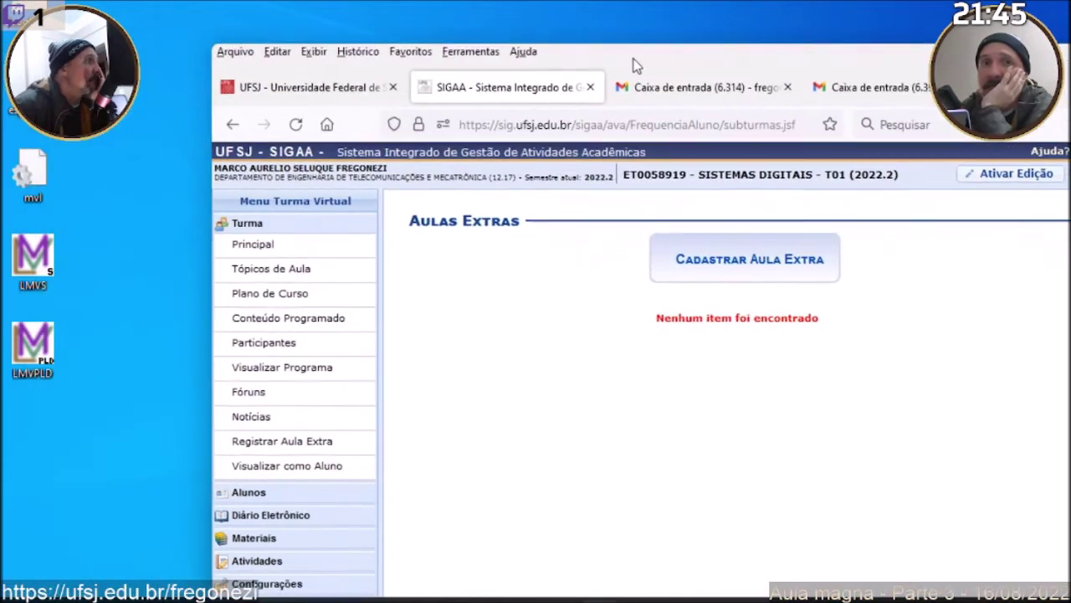
left_click_drag(634, 64, 179, 54)
key("super+d")
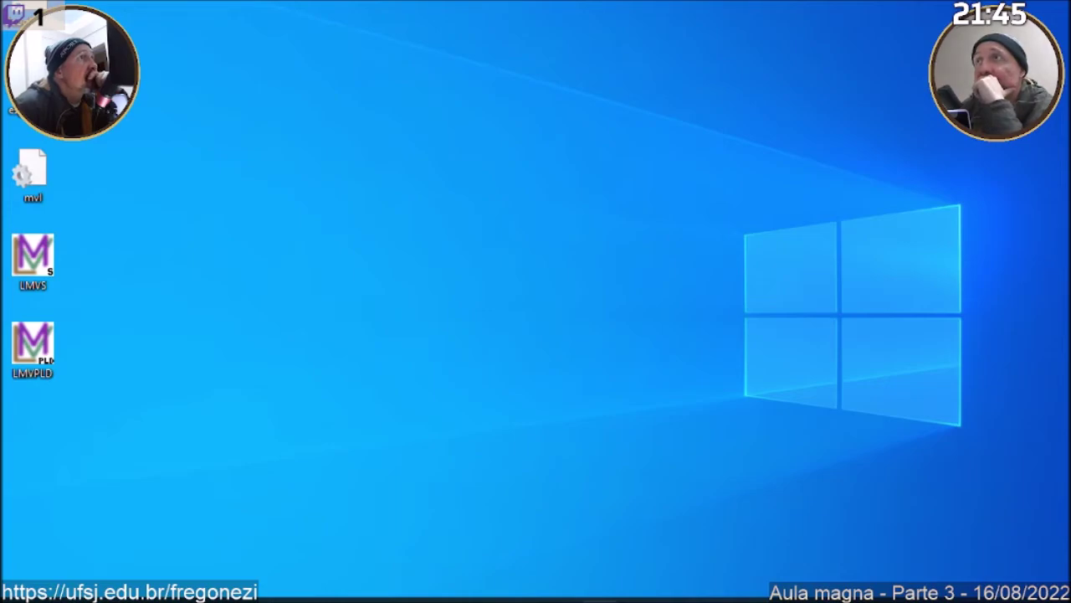
View the grade sheet of sub-class 01A and highlight the LAB column heading to check its weight.
left_click_drag(0, 38, 0, 5)
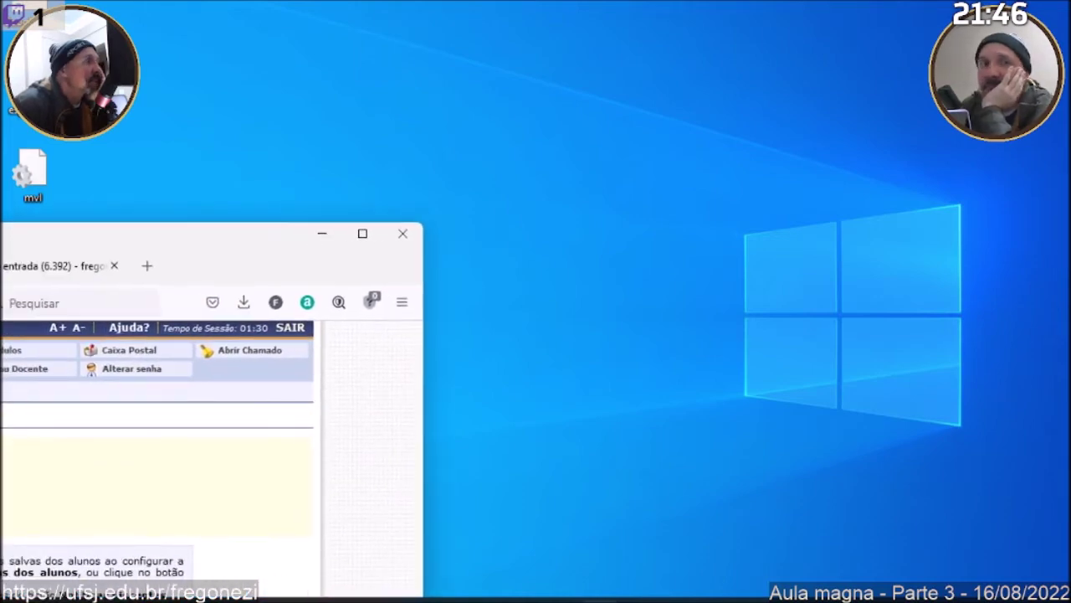
left_click_drag(377, 202, 511, 25)
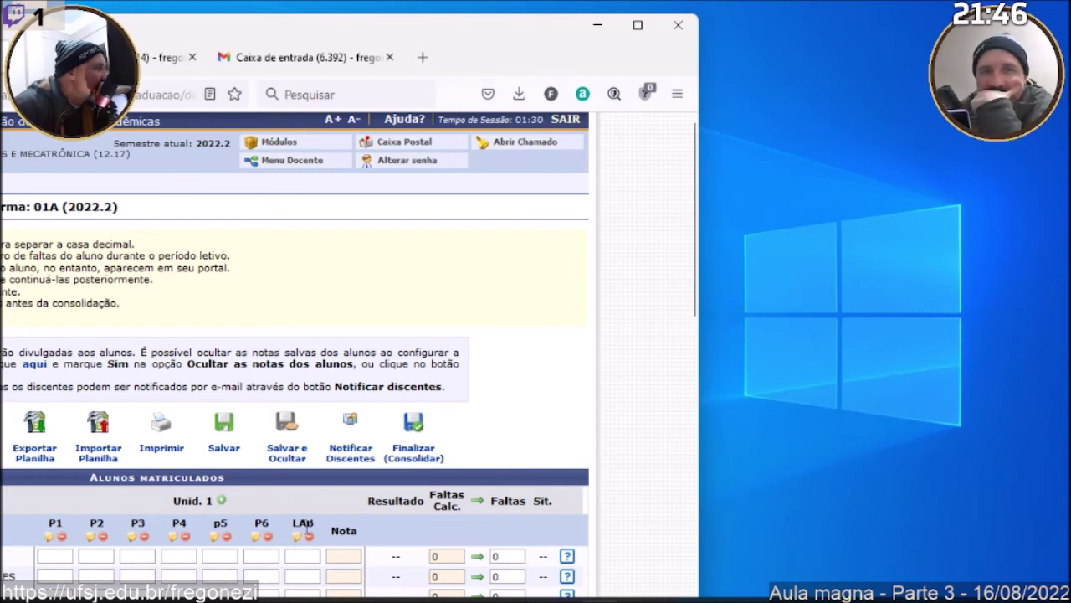
double_click(302, 523)
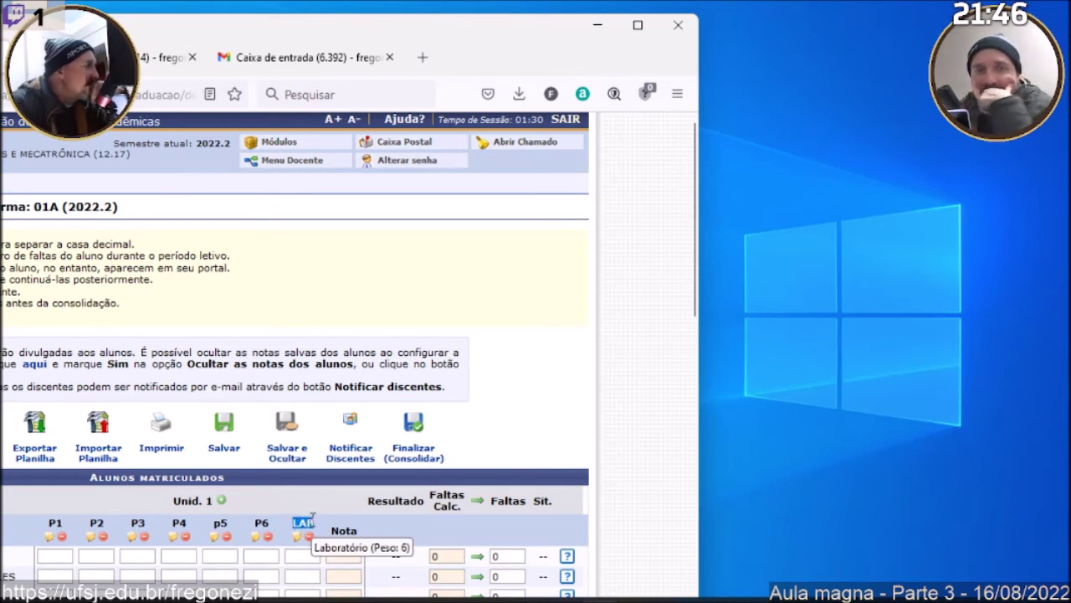
left_click(331, 495)
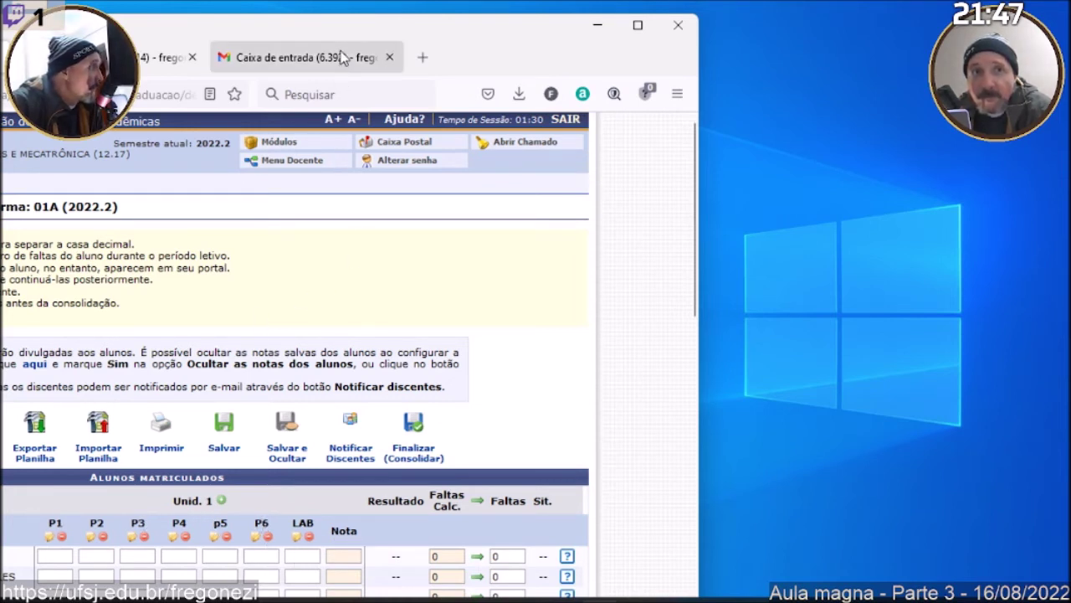
key("super+d")
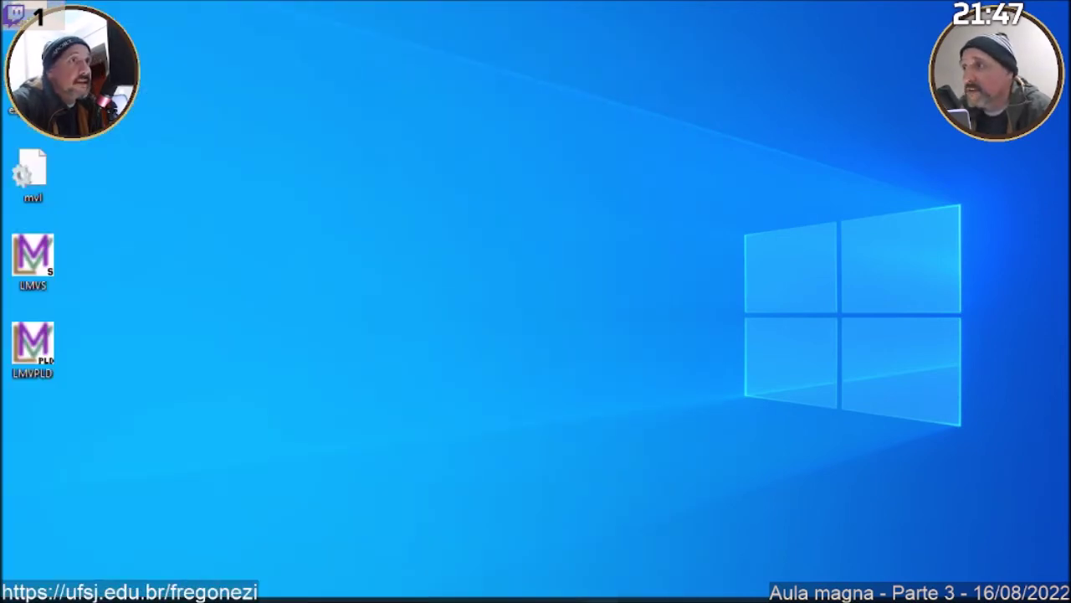
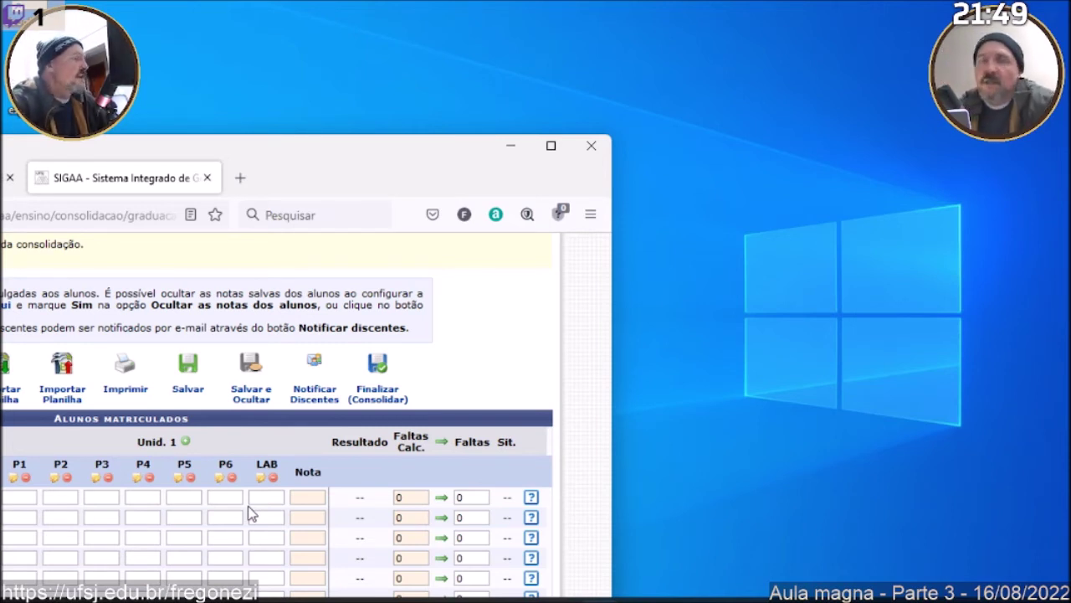
Enter grades of 10,0 for P1, P2 and P3 in the first student's row of the grade sheet.
left_click(29, 498)
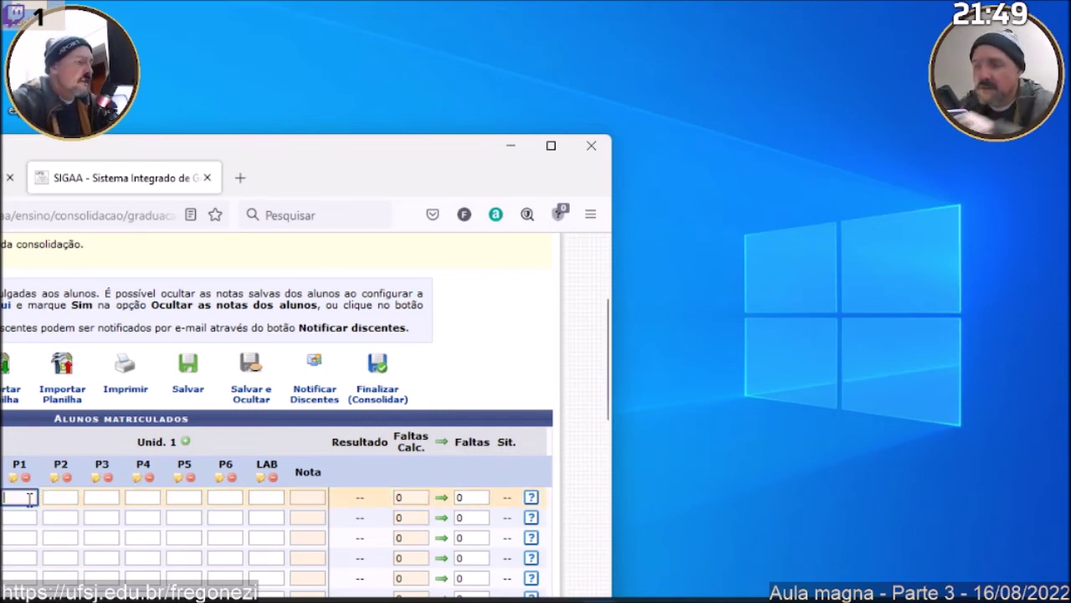
type("10")
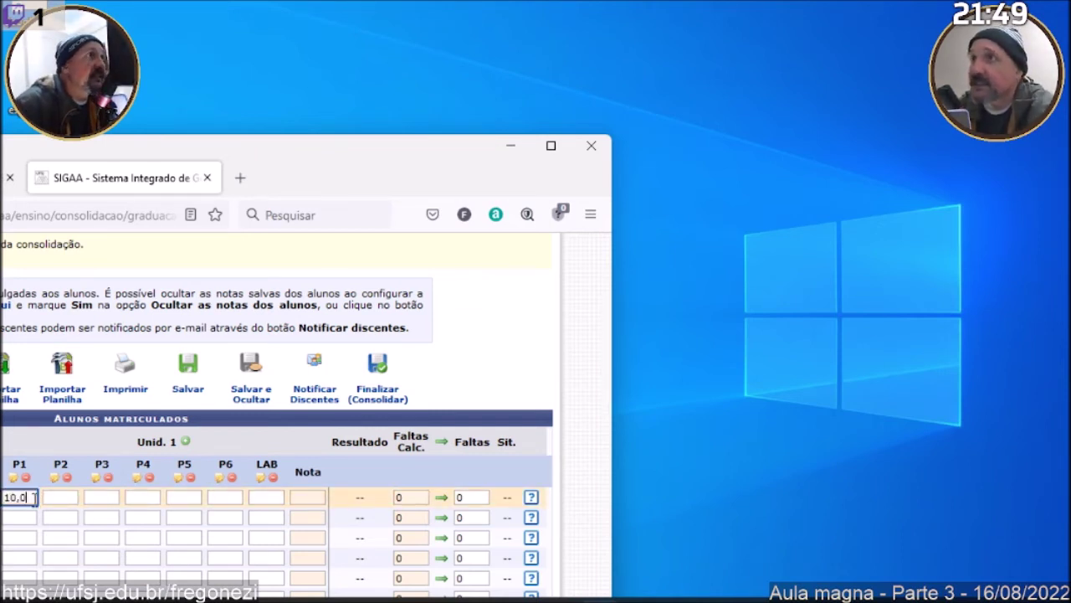
left_click(49, 497)
type("10,0")
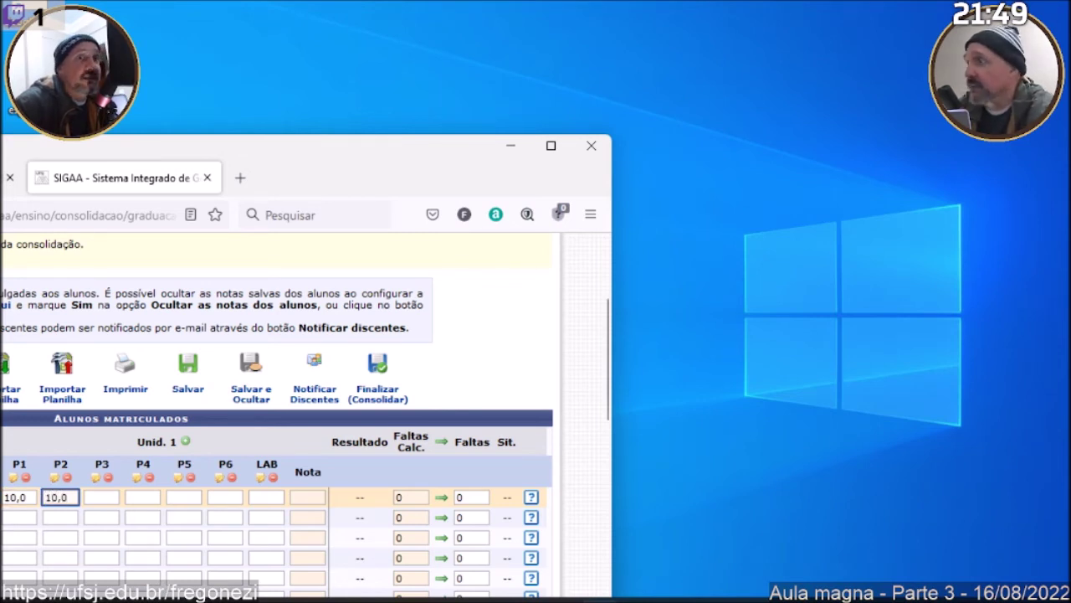
left_click(97, 496)
type("10,0")
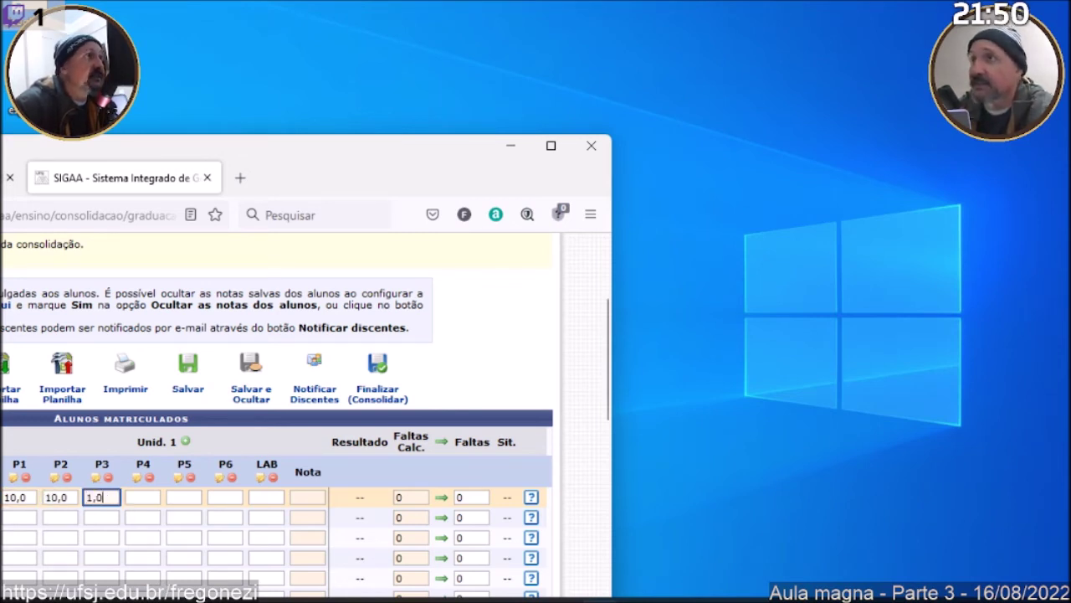
Enter grades of 10,0 for P4, P5 and P6 and 0 for LAB in the first student's row.
left_click(145, 497)
type("1,0")
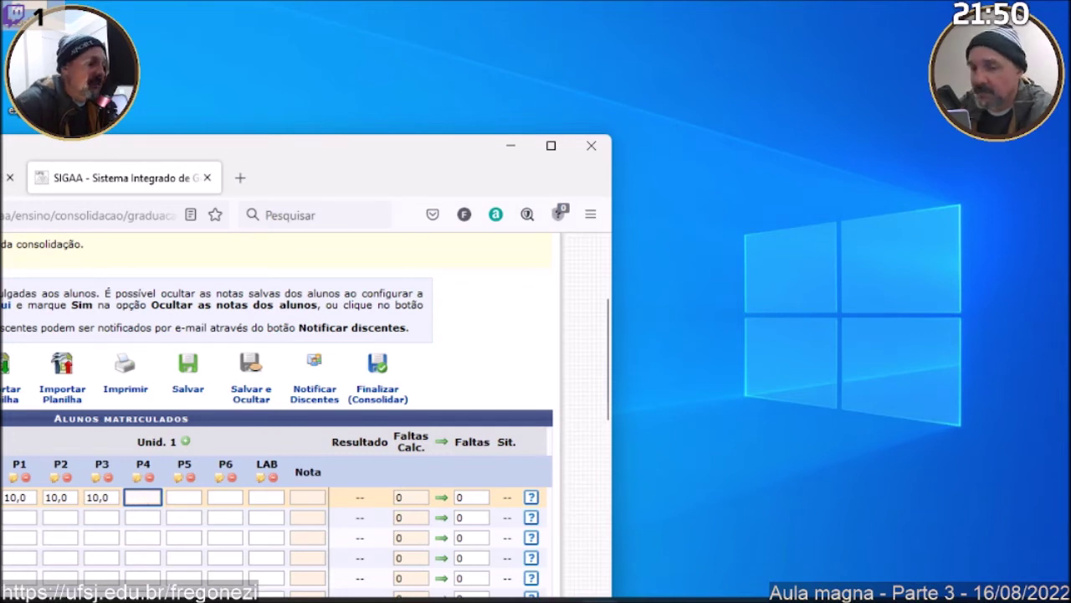
type("0")
left_click(176, 497)
type("10,0")
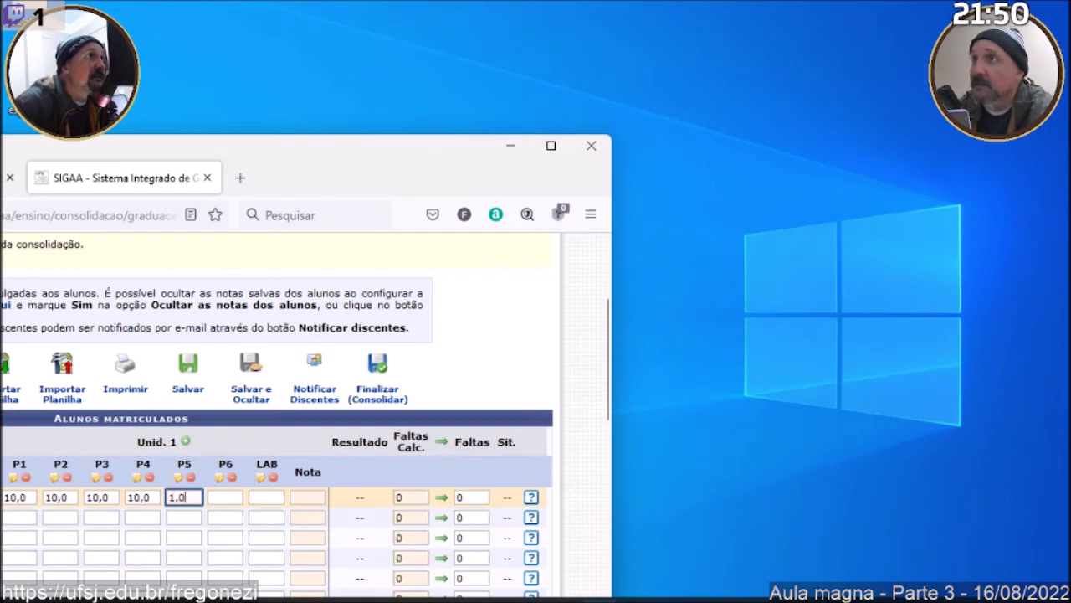
left_click(223, 497)
type("1,0")
type("0")
left_click(264, 497)
type("0")
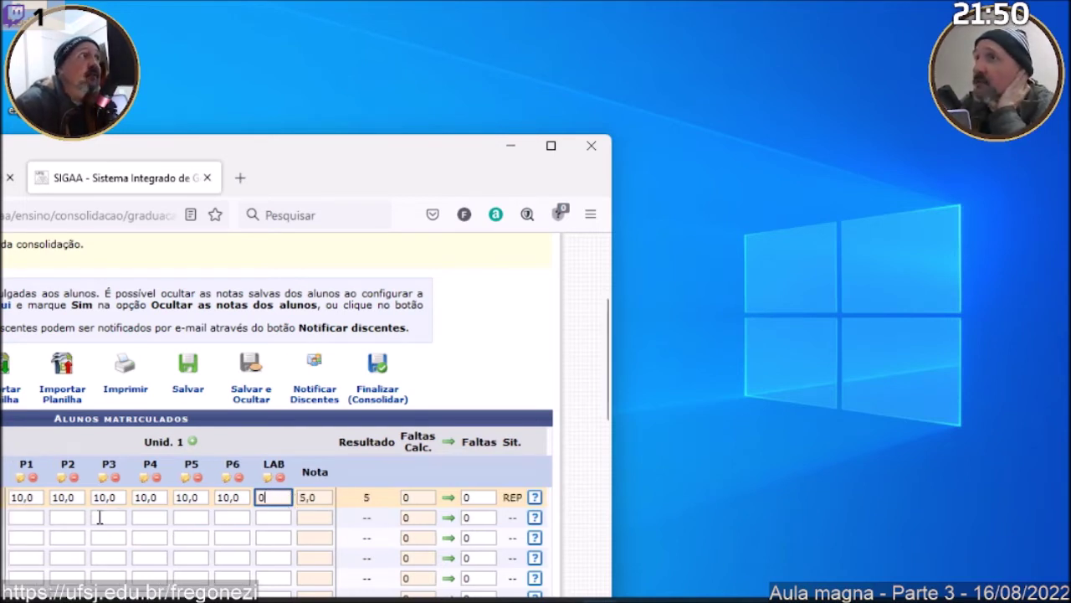
Enter grades of 0 for P1, P2 and P3 in the second student's row of the grade sheet.
left_click(36, 523)
type("0")
left_click(70, 519)
type("0")
left_click(107, 517)
type("0")
Enter grades of 0 for P4, P5, P6 and LAB in the second student's row.
left_click(154, 516)
type("0")
left_click(184, 517)
type("0")
left_click(228, 518)
type("0")
left_click(269, 517)
type("0")
left_click(310, 516)
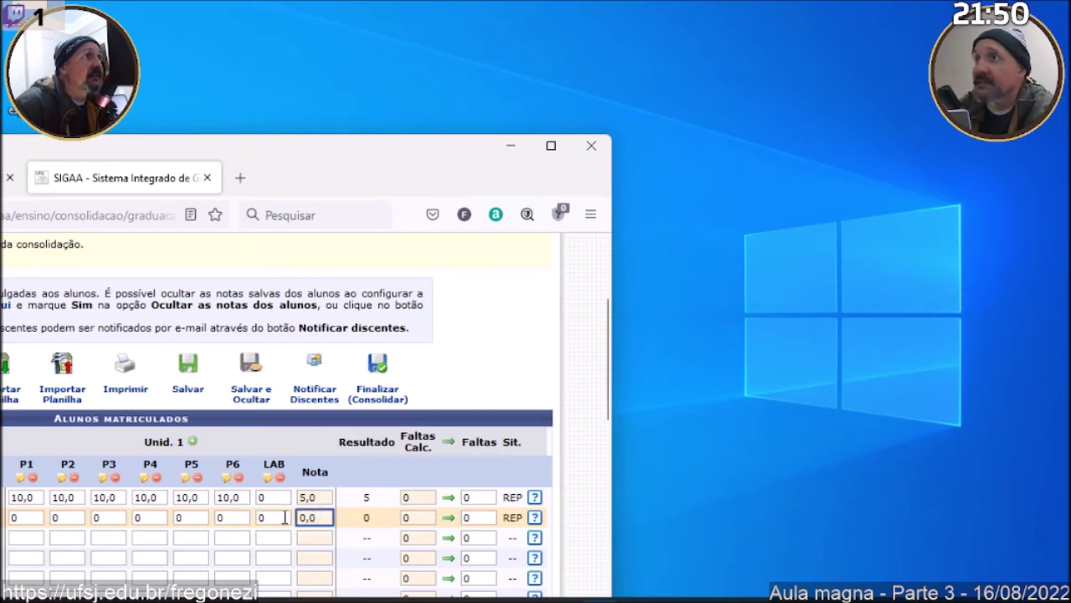
Try a LAB grade of 0,1 for the second student and replace it with 10,0.
key("shift+Tab")
type("0,1")
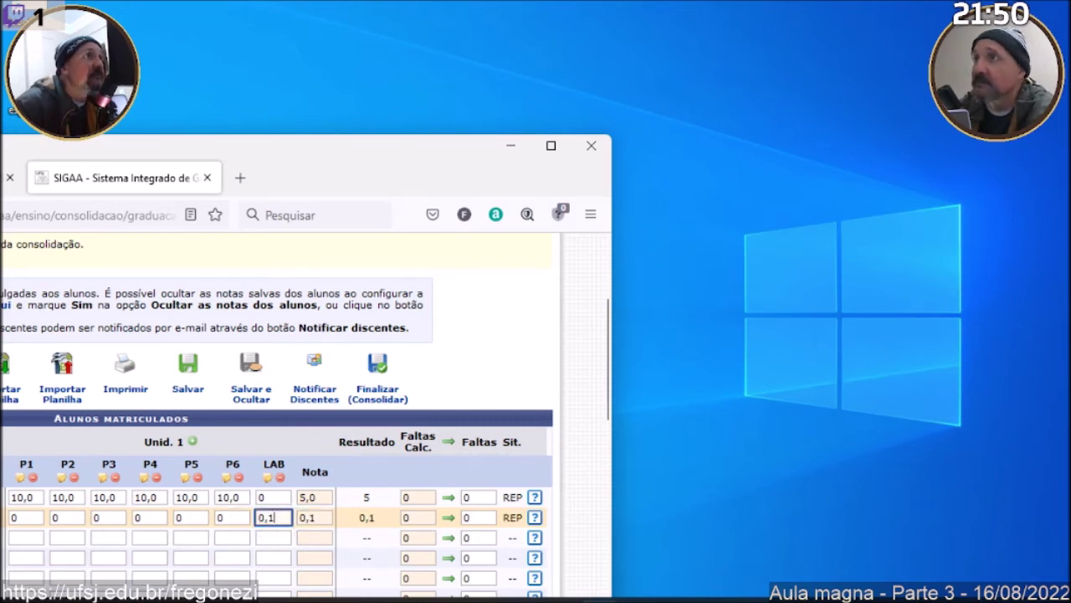
key("BackSpace")
key("BackSpace")
key("BackSpace")
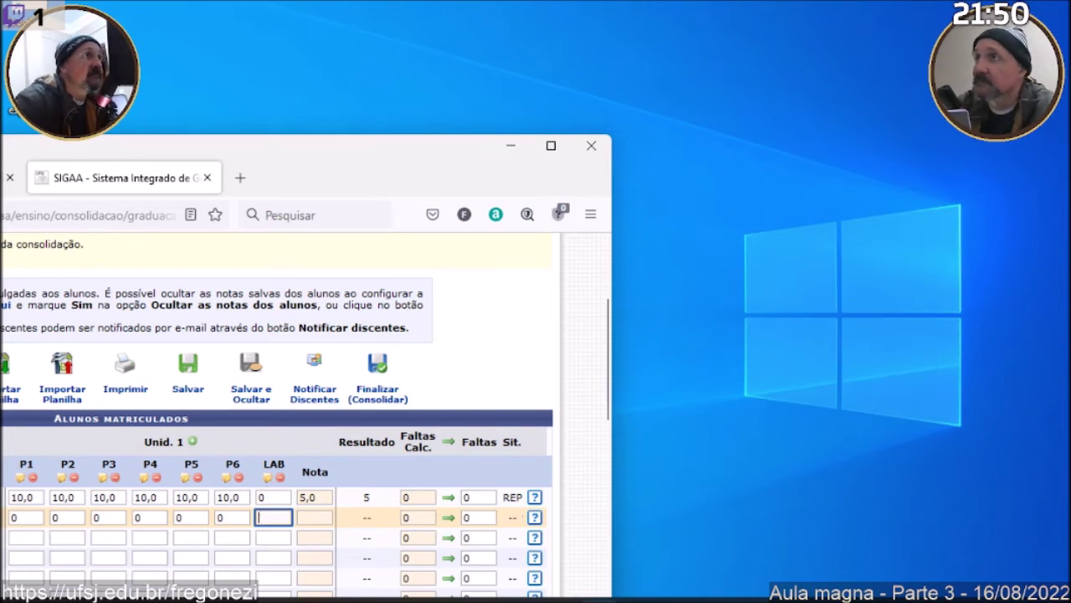
type("10,0")
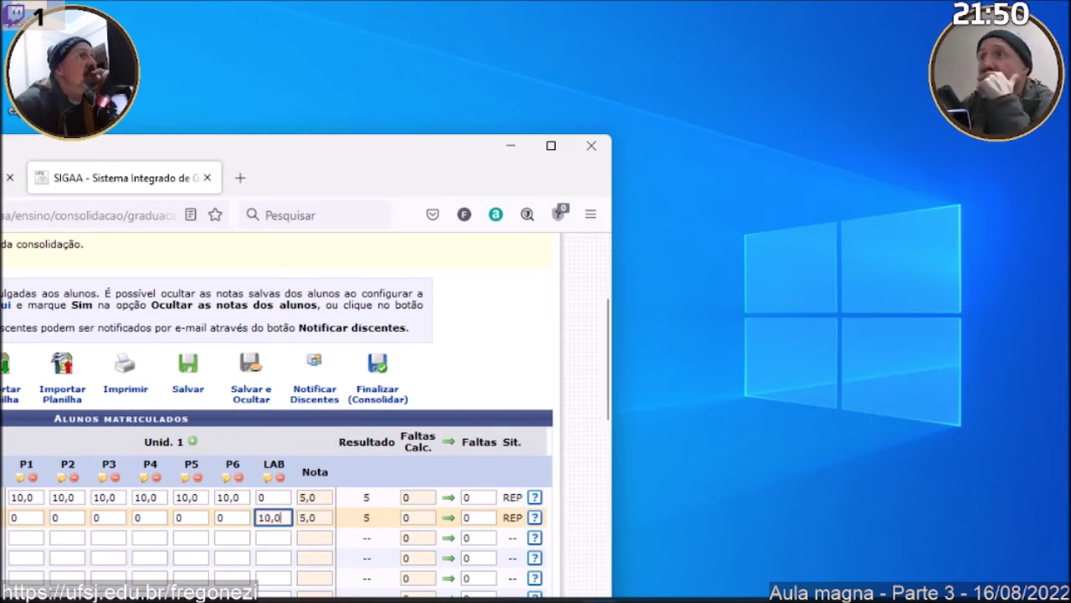
Enter grades of 10,0 for P1, P2 and P3 in the third student's row of the grade sheet.
left_click(26, 537)
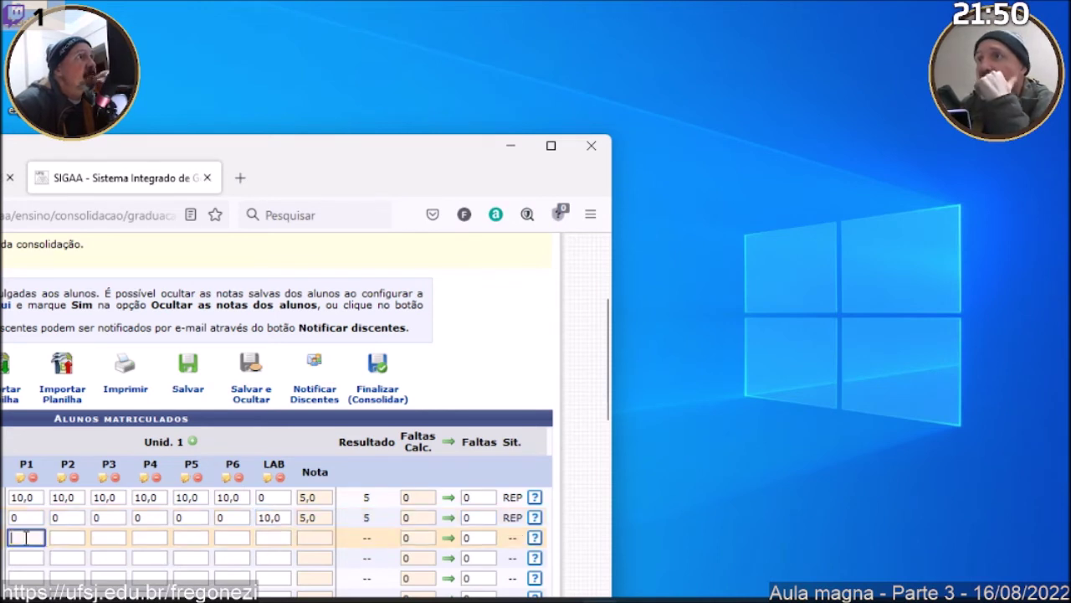
type("1")
type("0,0")
key("Tab")
type("100")
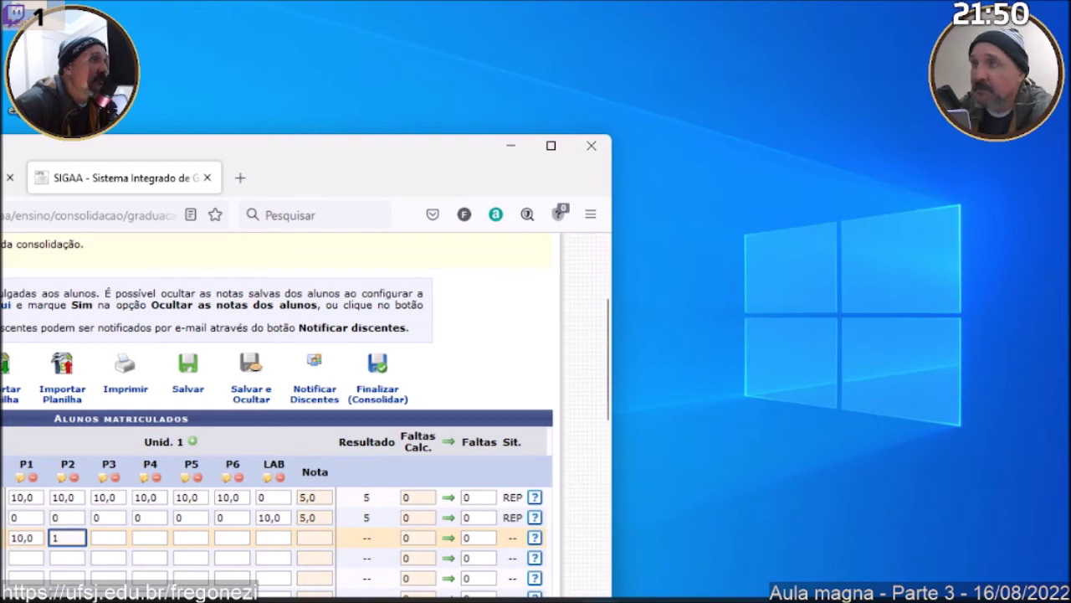
key("Tab")
type("100")
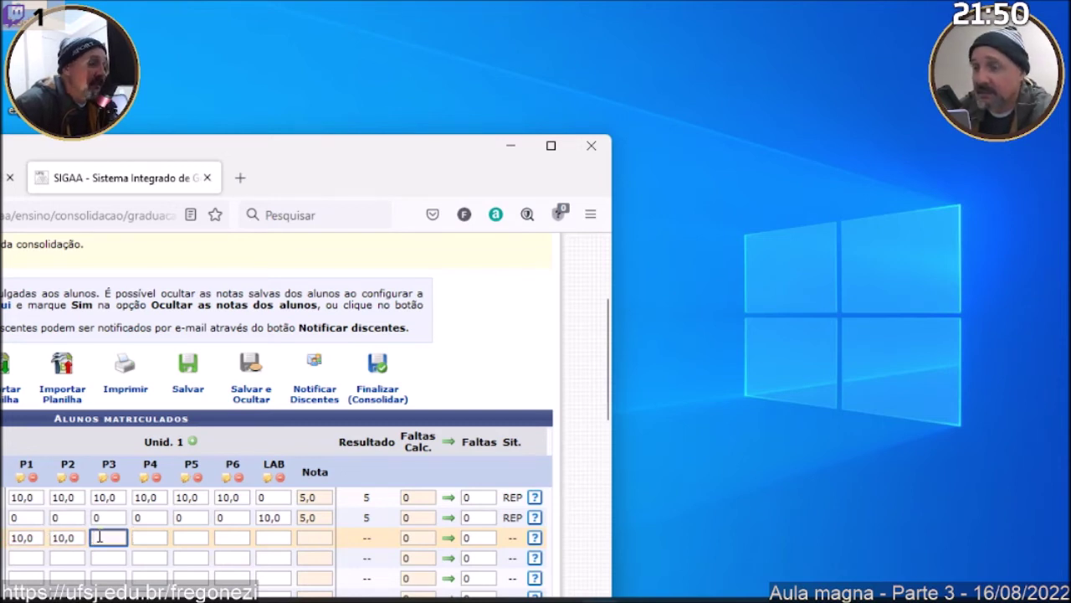
Enter grades of 10,0 for P4, P5, P6 and LAB in the third student's row.
left_click(151, 536)
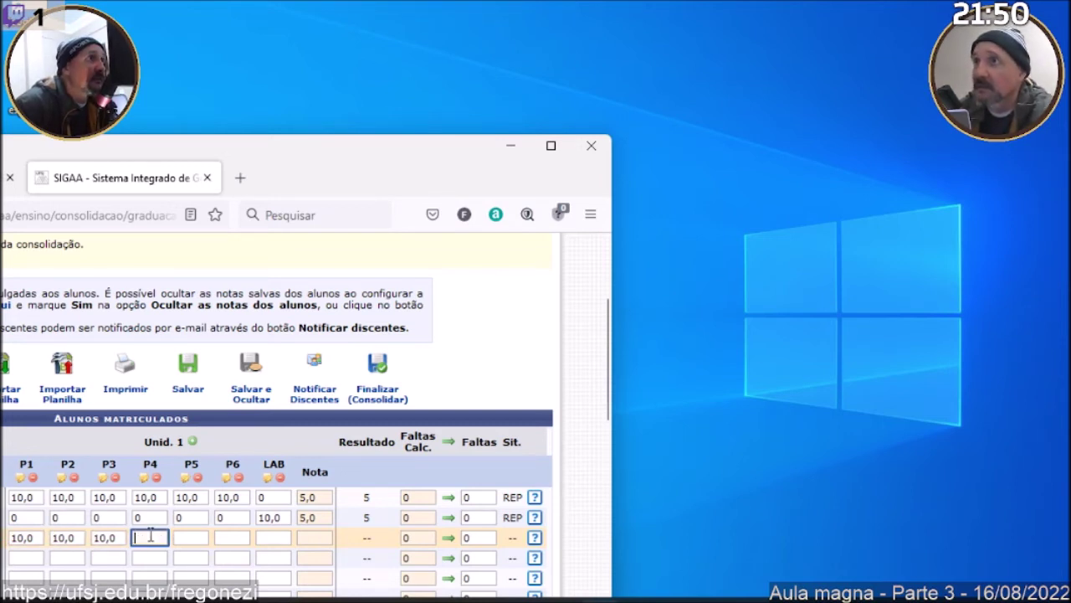
type("100")
left_click(191, 537)
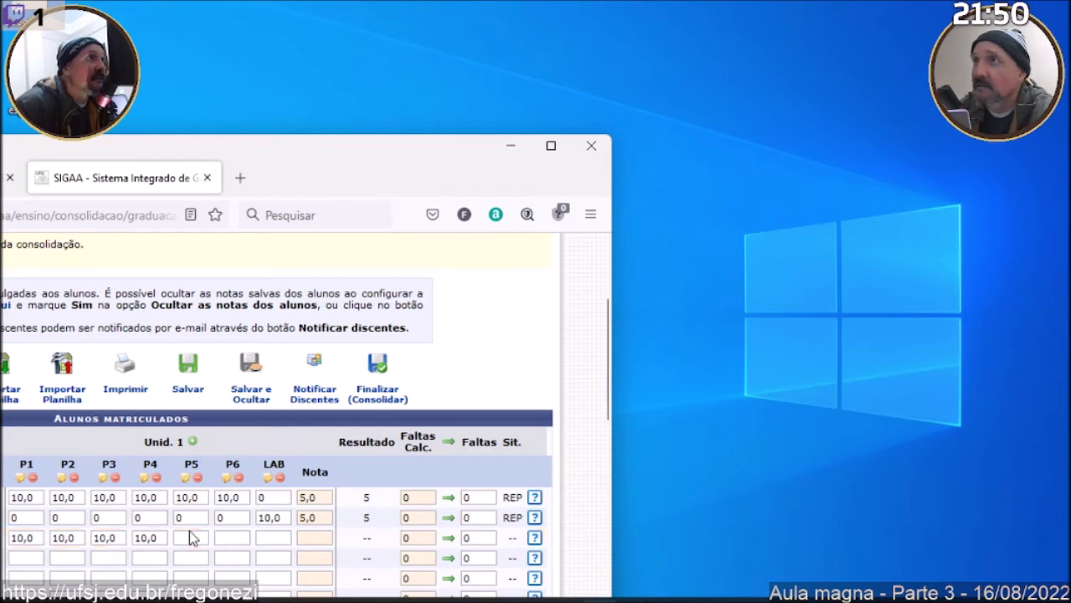
type("100")
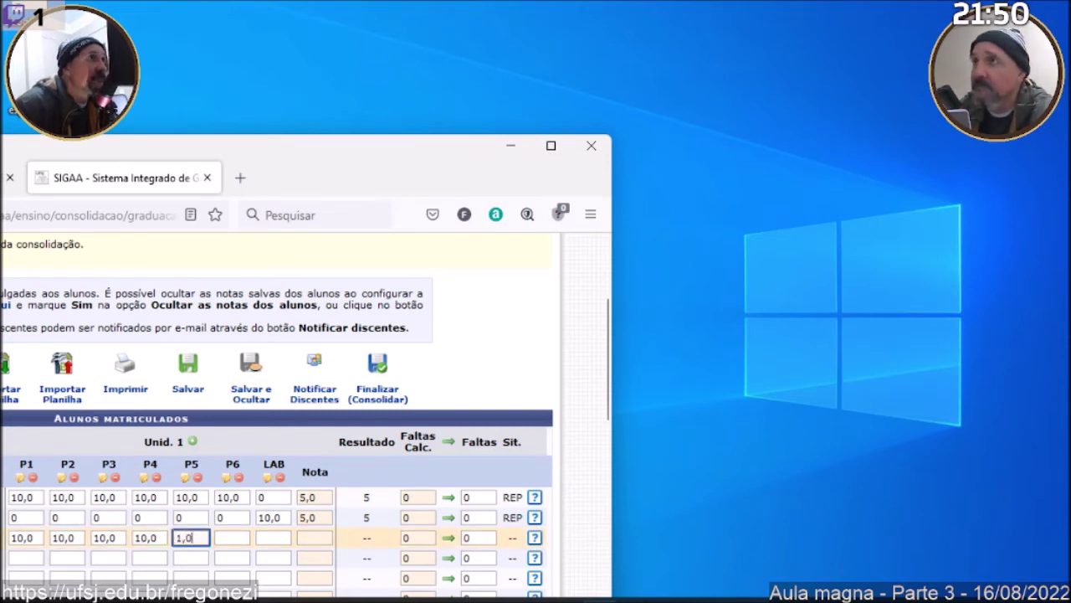
left_click(216, 540)
type("100")
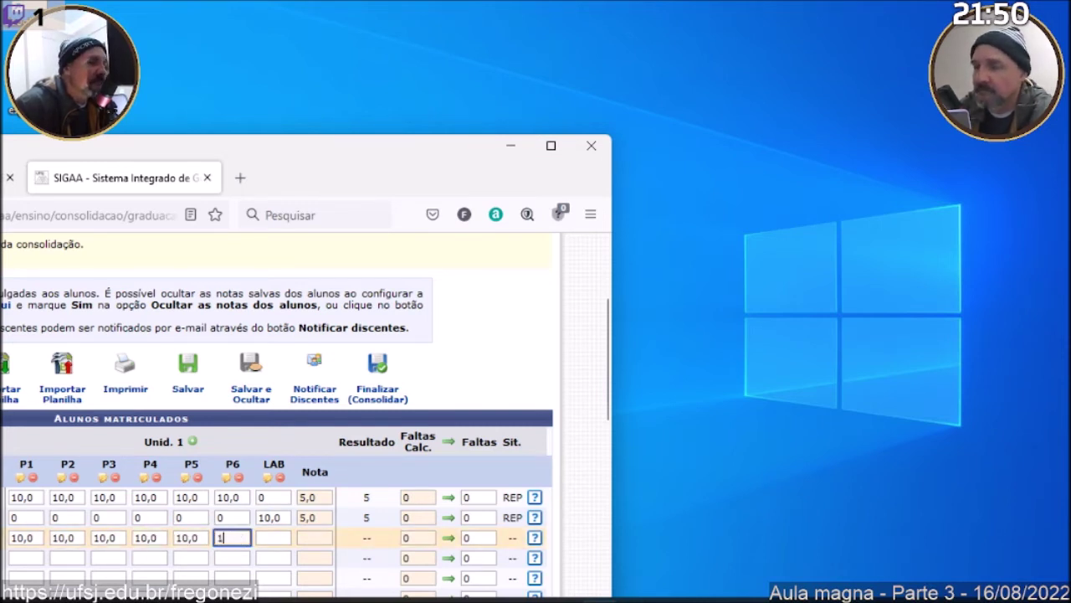
left_click(280, 537)
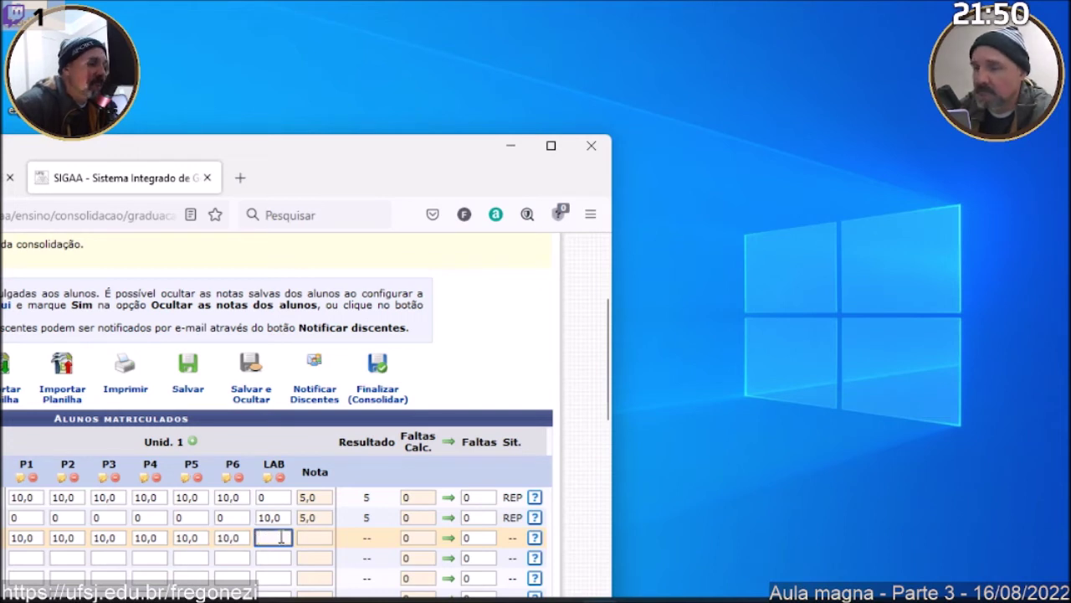
type("10,0")
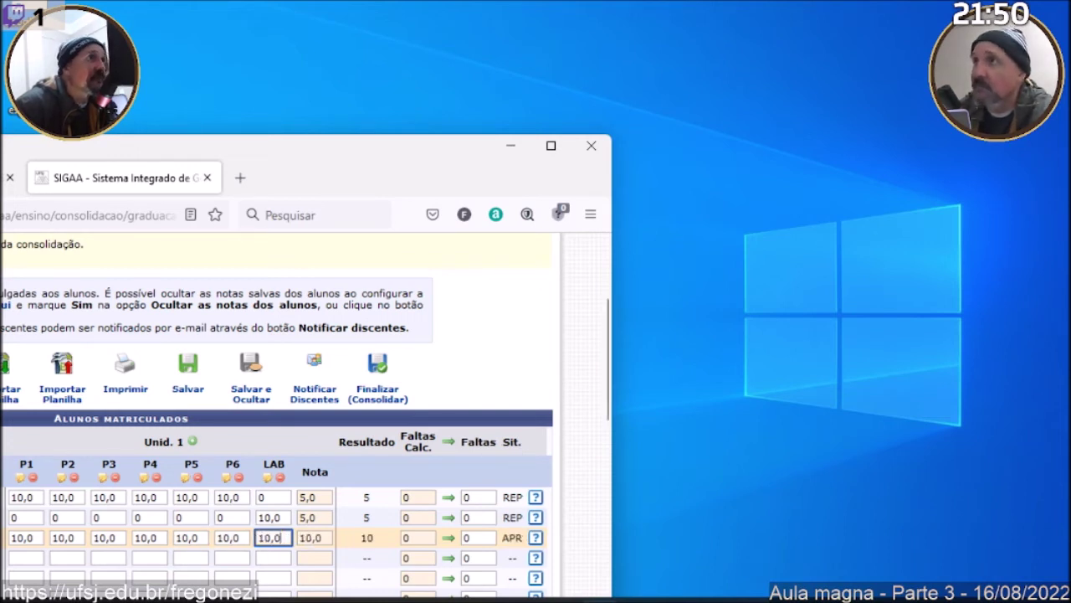
left_click(277, 556)
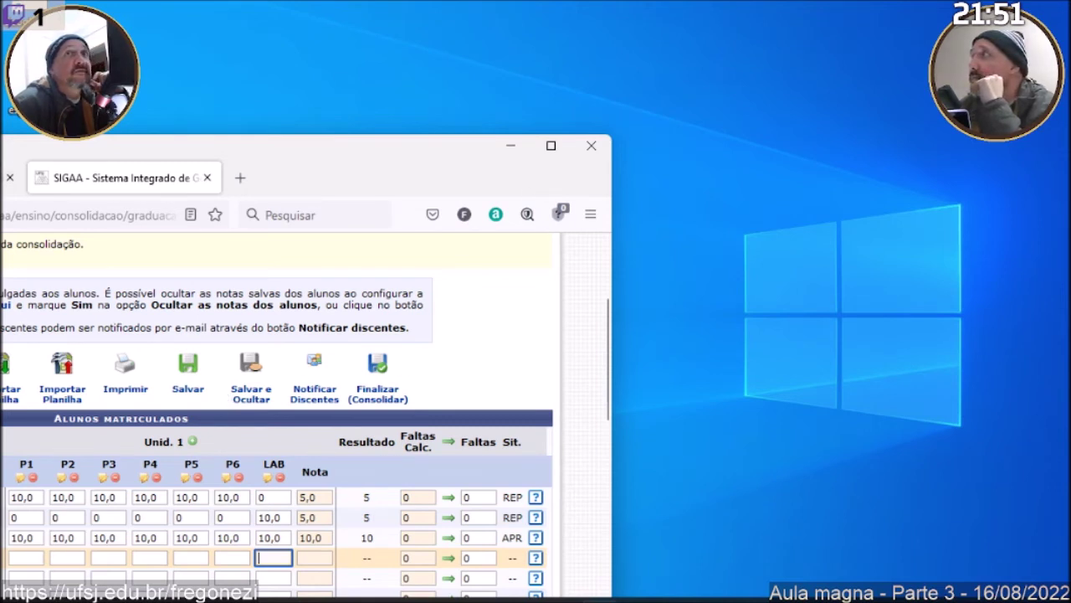
Bring the browser window back into view and return from the 01B grade sheet to the sub-class selection page.
key("super+shift+Left")
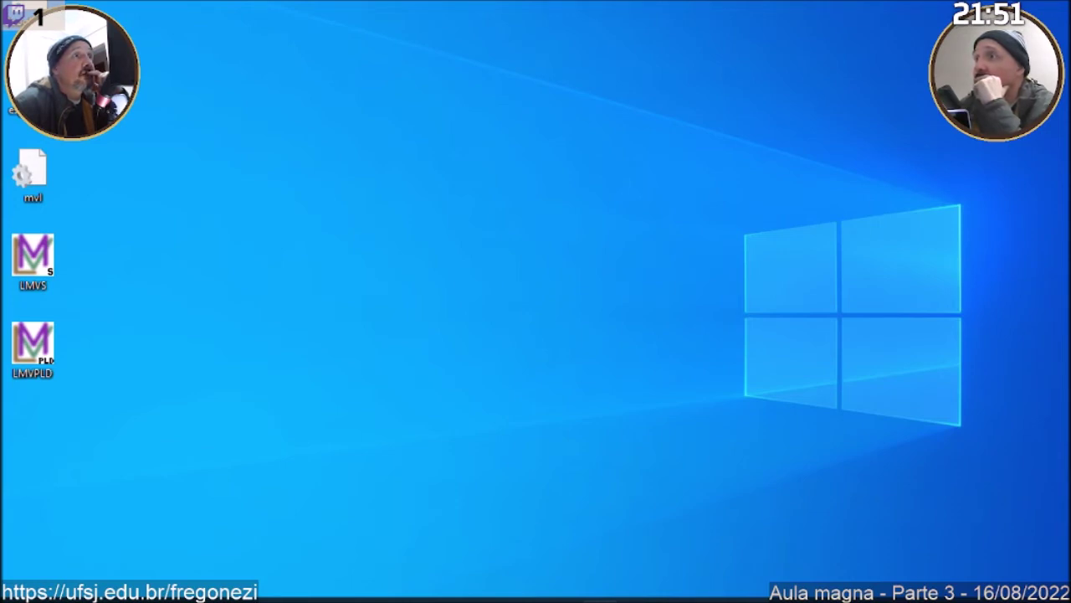
key("super+shift+Right")
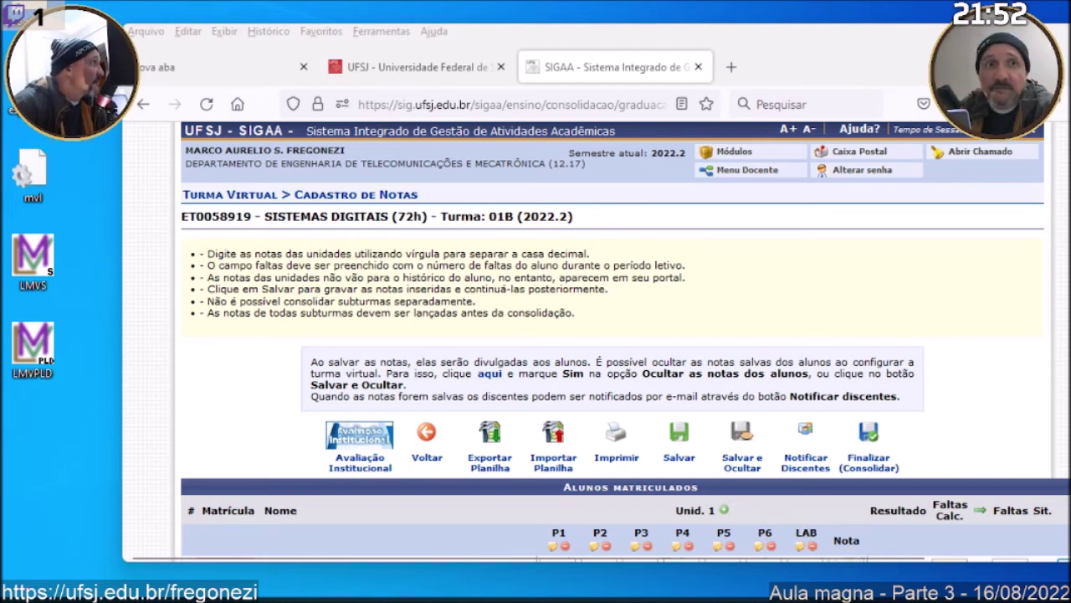
left_click(141, 106)
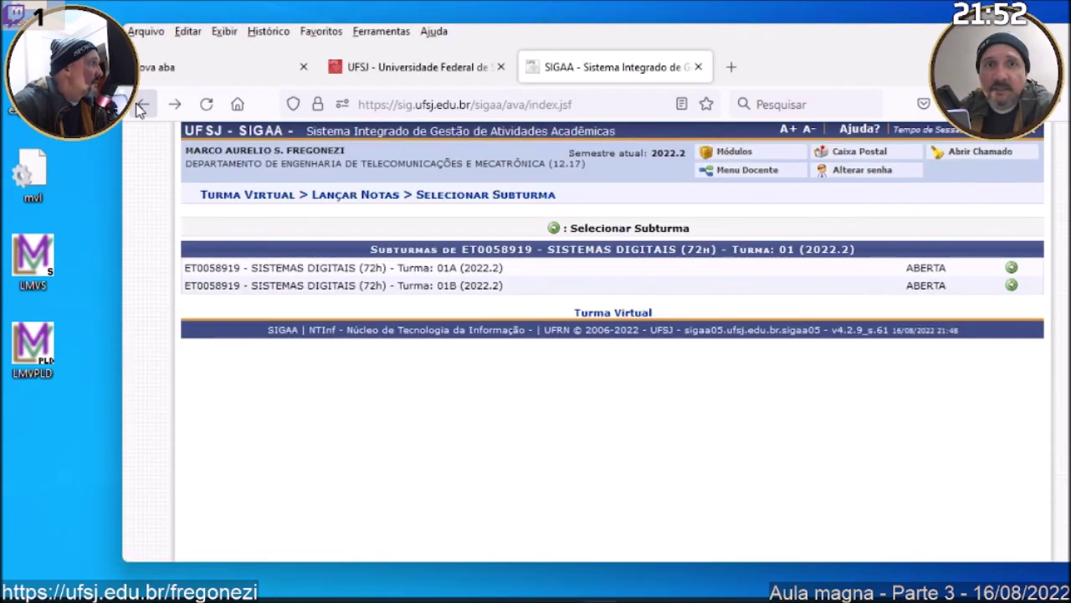